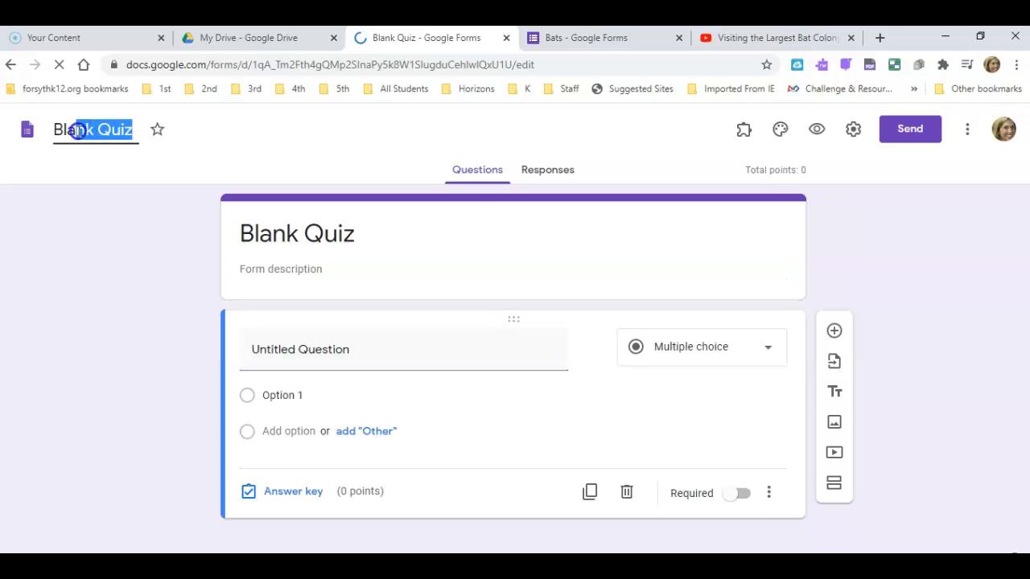
# - Rename the quiz file as Bats and set the form's title to Bats
pyautogui.write('Bats')
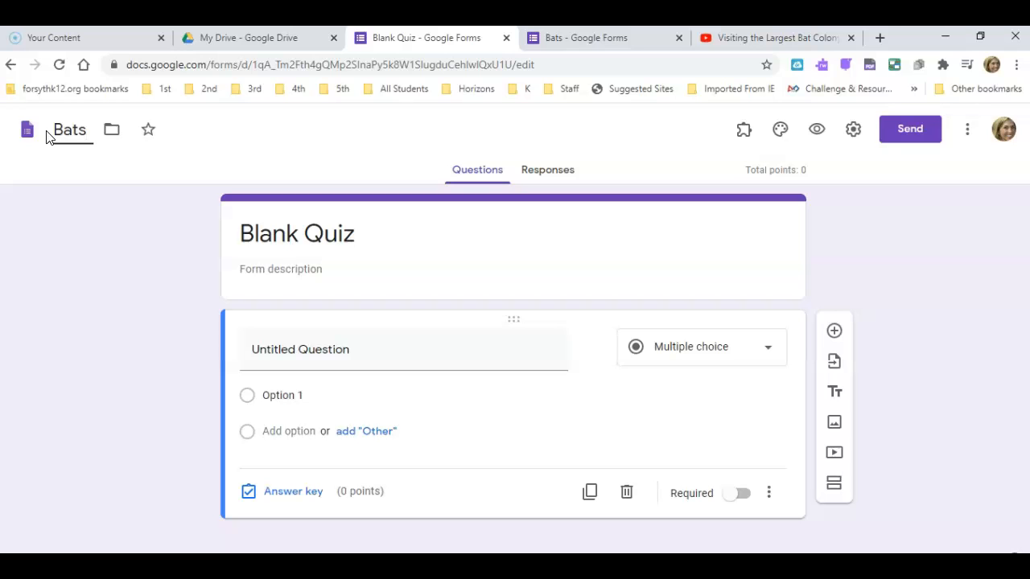
pyautogui.press('Return')
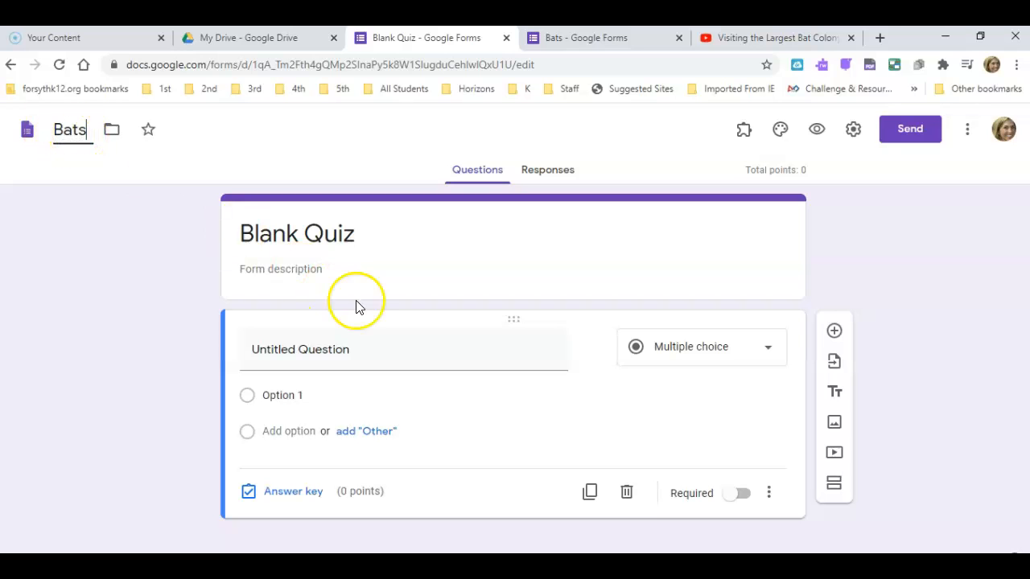
pyautogui.tripleClick(356, 240)
pyautogui.write('Bats')
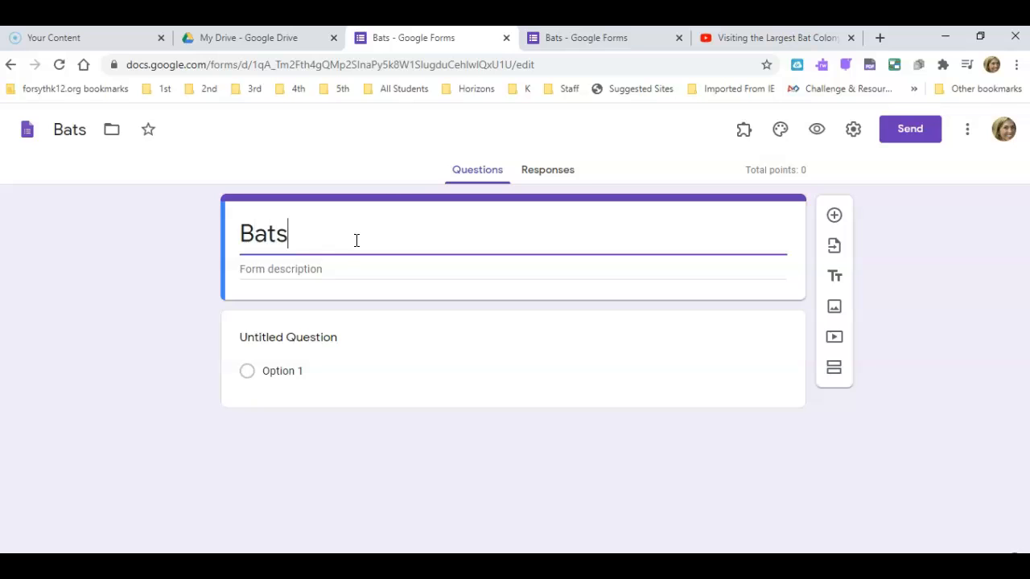
# - Turn the untitled question into a required short-answer question titled First Name
pyautogui.click(283, 344)
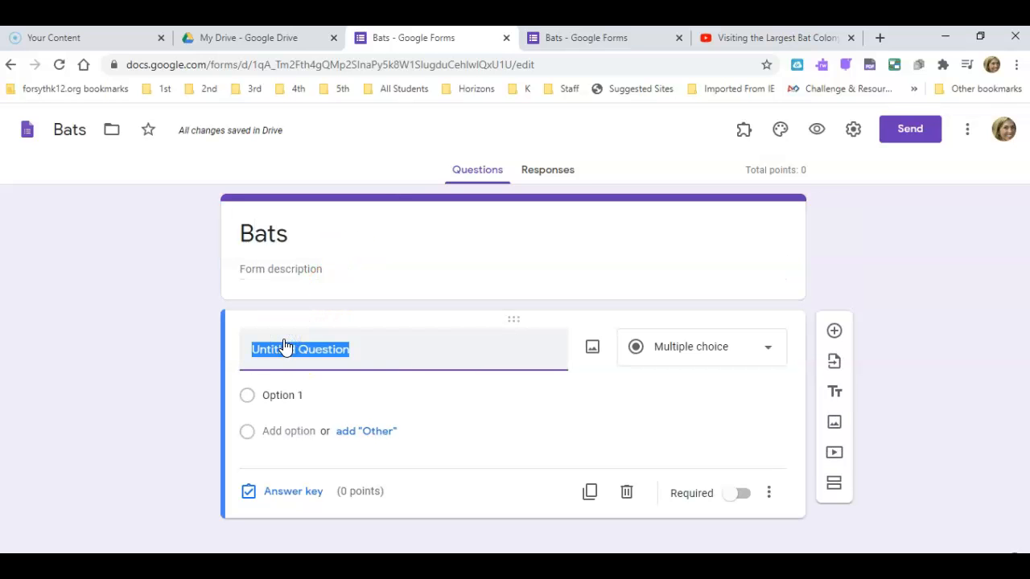
pyautogui.write('First Name')
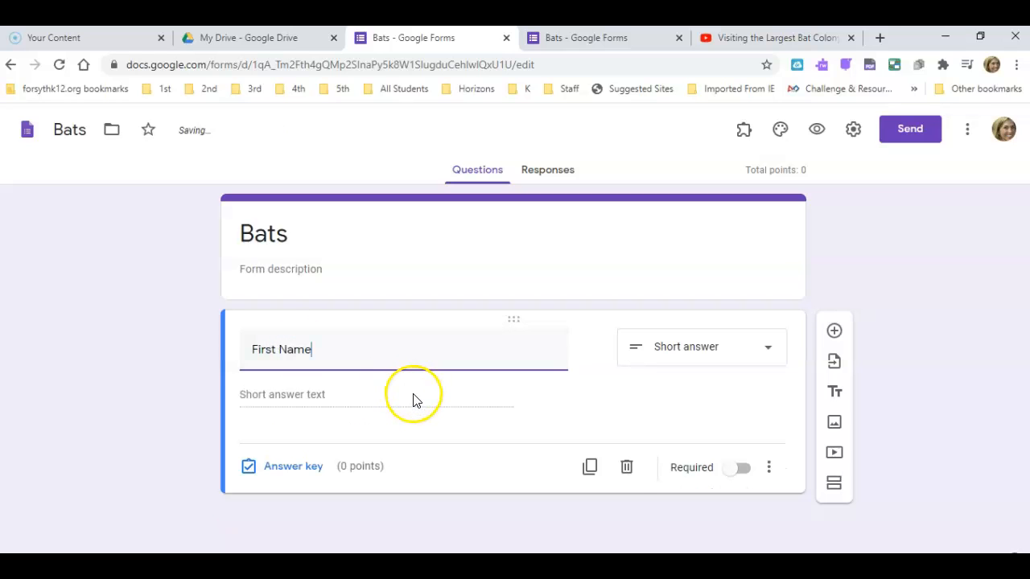
pyautogui.click(733, 469)
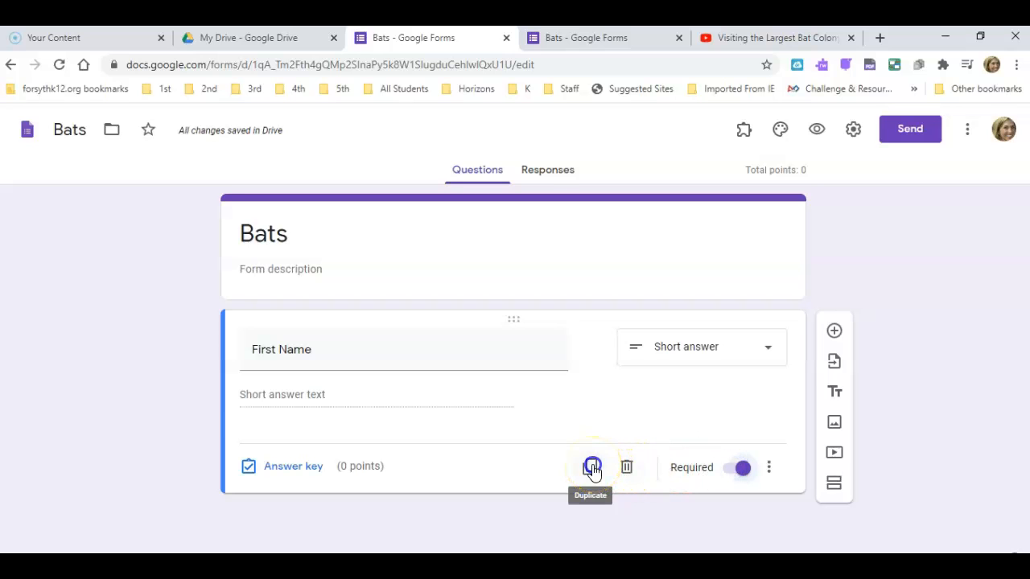
# - Duplicate the First Name question and retitle the copy Last Name
pyautogui.click(592, 468)
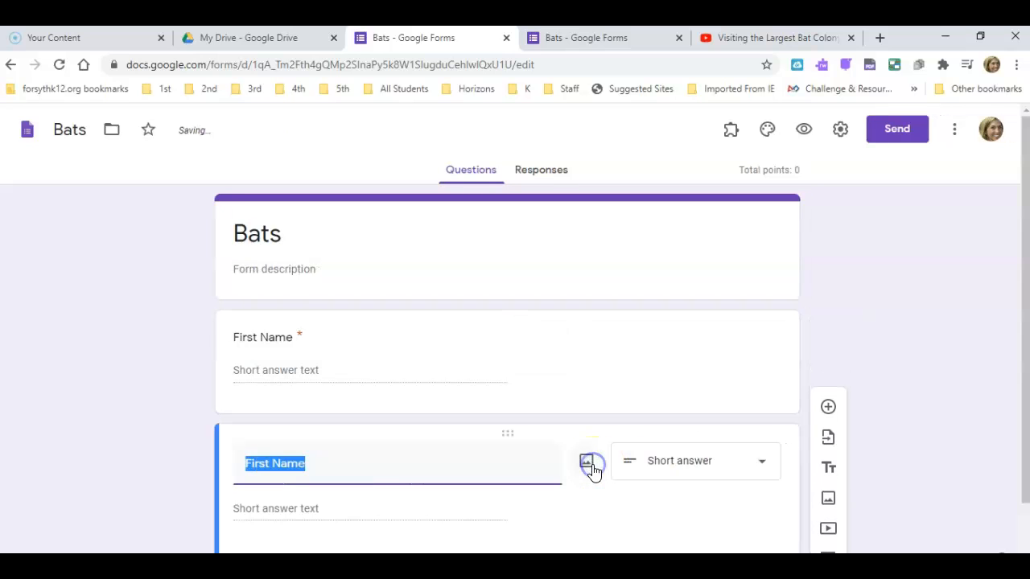
pyautogui.click(258, 472)
pyautogui.press('BackSpace')
pyautogui.press('BackSpace')
pyautogui.press('BackSpace')
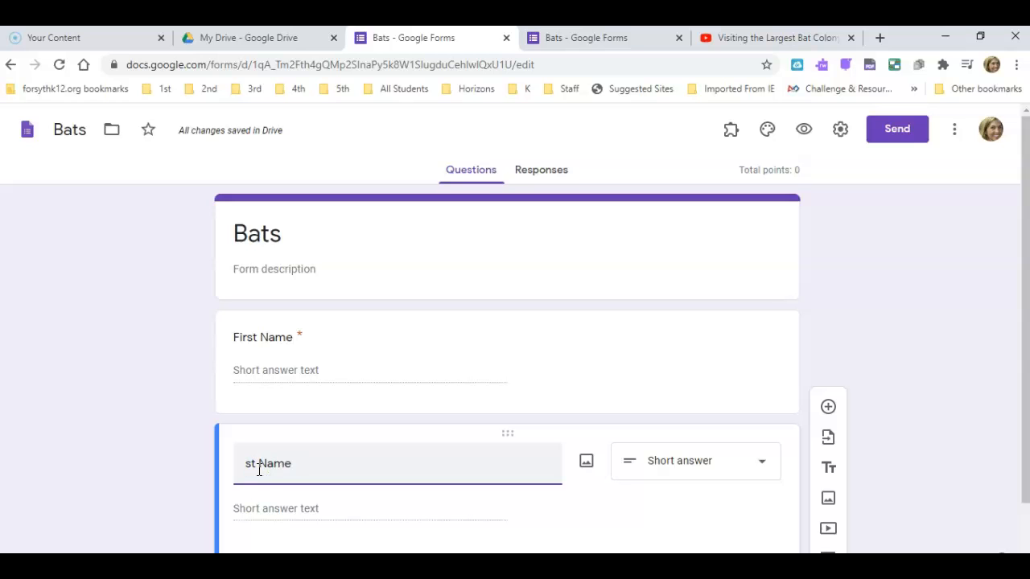
pyautogui.write('La')
# - Add a checkboxes question below Last Name reading "Select the following statements about bats that are true."
pyautogui.scroll(-1, 370, 422)
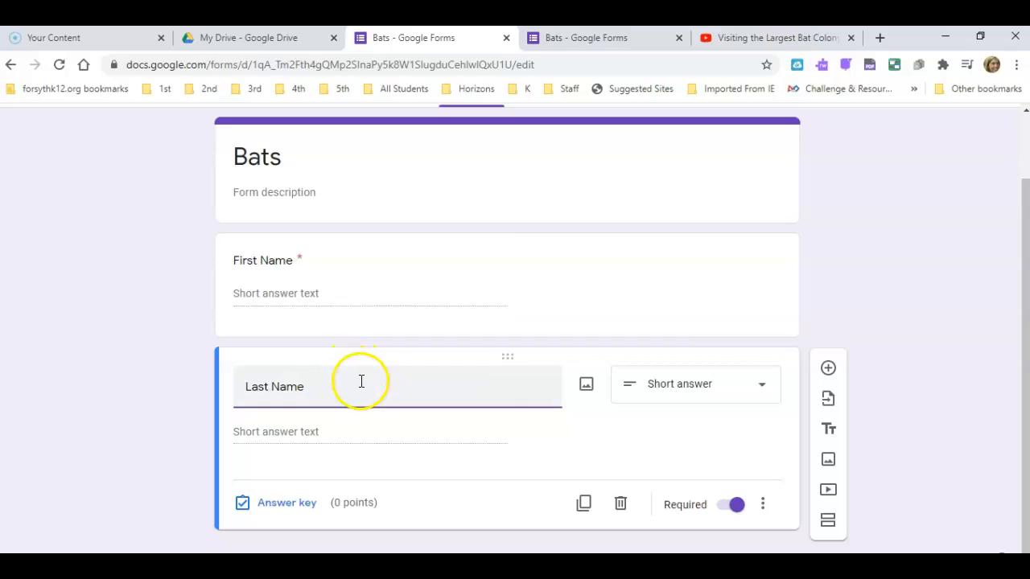
pyautogui.click(829, 370)
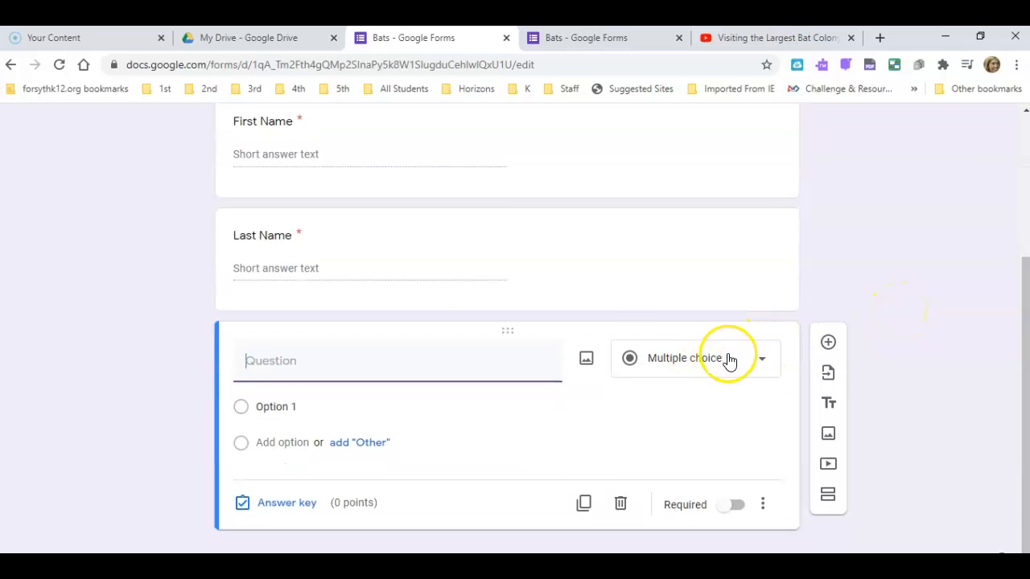
pyautogui.click(728, 359)
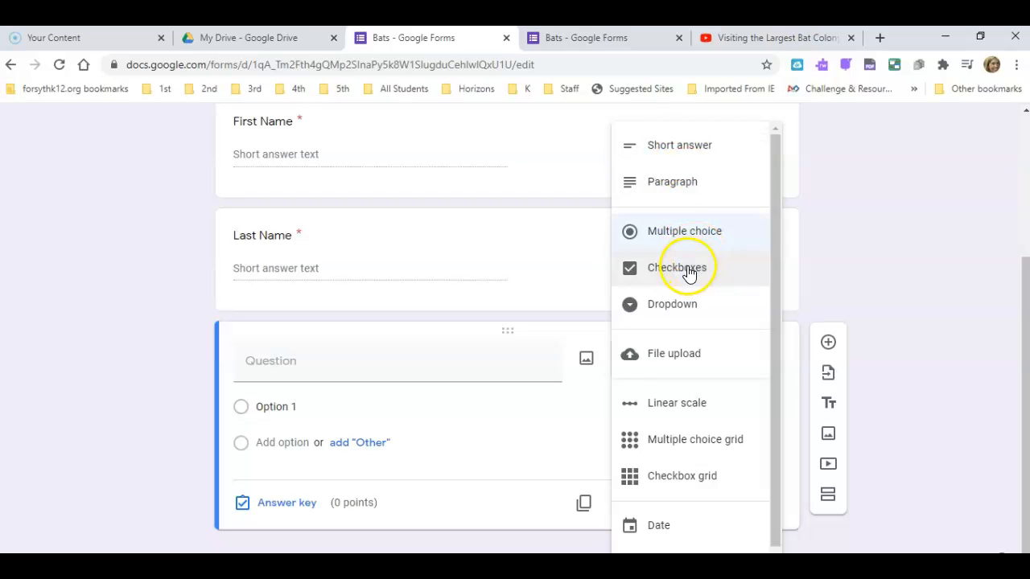
pyautogui.click(265, 360)
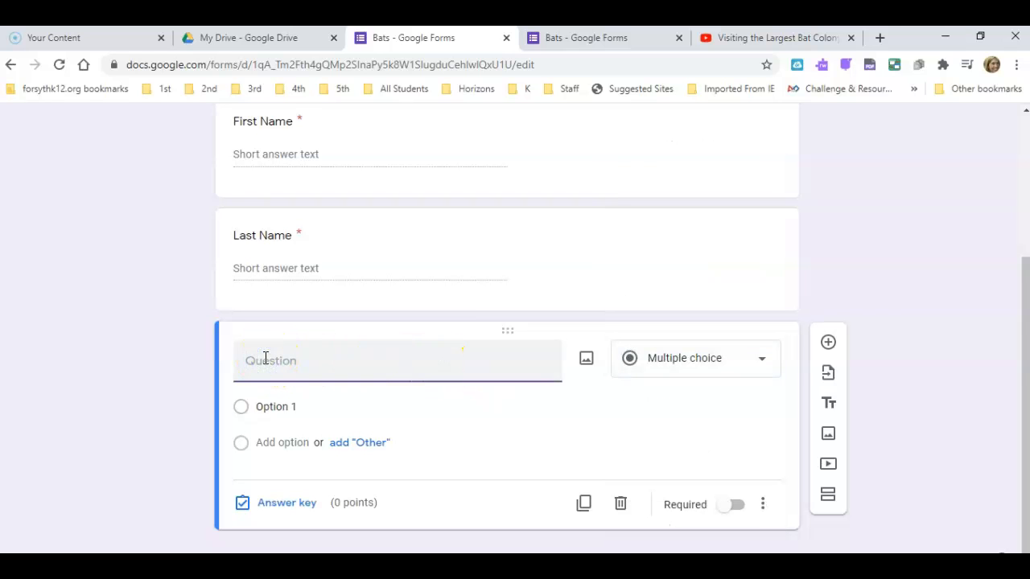
pyautogui.write('Select the following statements')
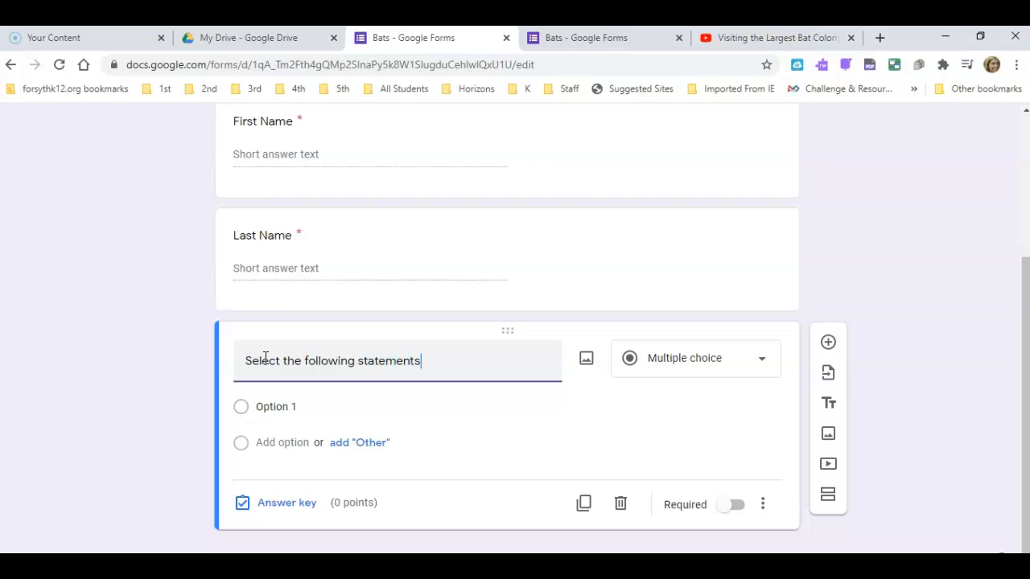
pyautogui.write(' about bats that ar')
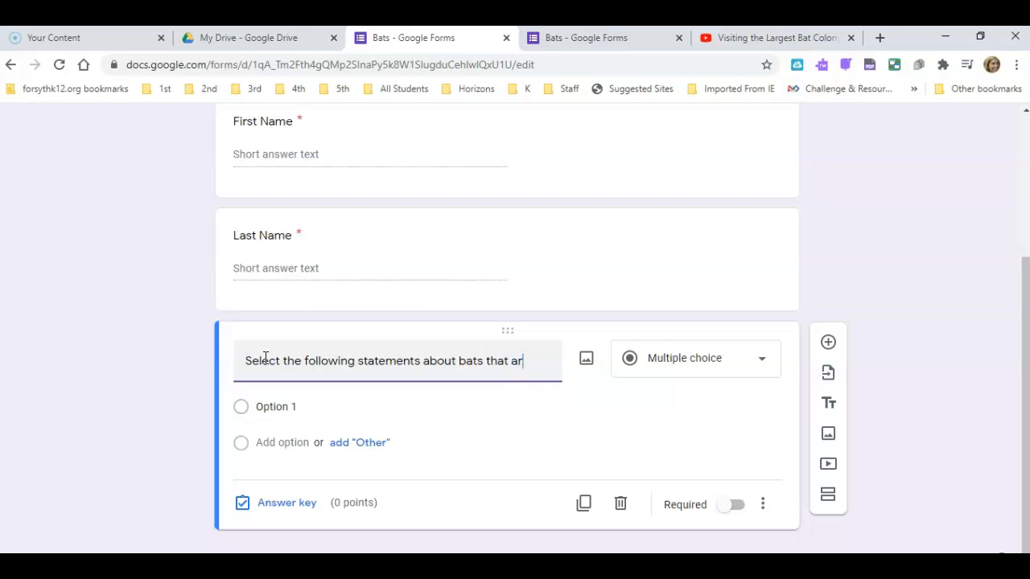
pyautogui.write('e true.')
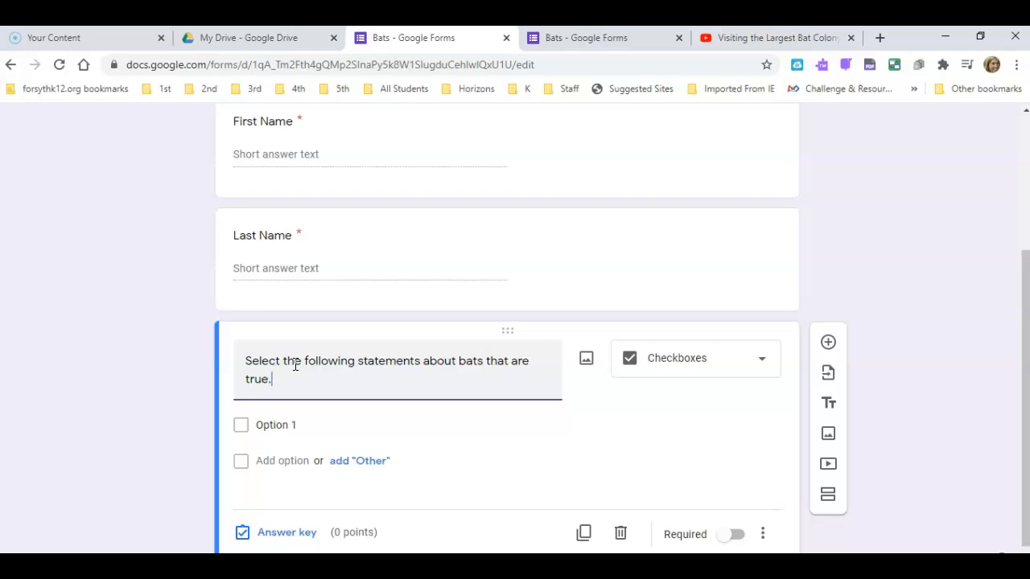
# - Enter the answer options "Bats can eat up to 600 insects in one hour." and "Some bats can have a wingspan of up to 6 feet."
pyautogui.scroll(-1, 295, 364)
pyautogui.click(280, 395)
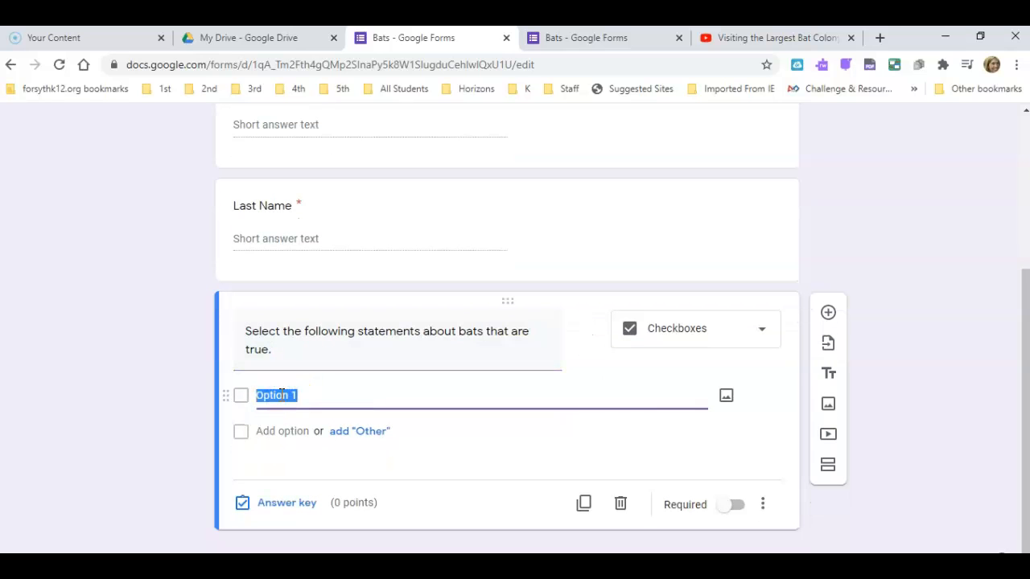
pyautogui.write('Bats can eat up to 600 insects in one')
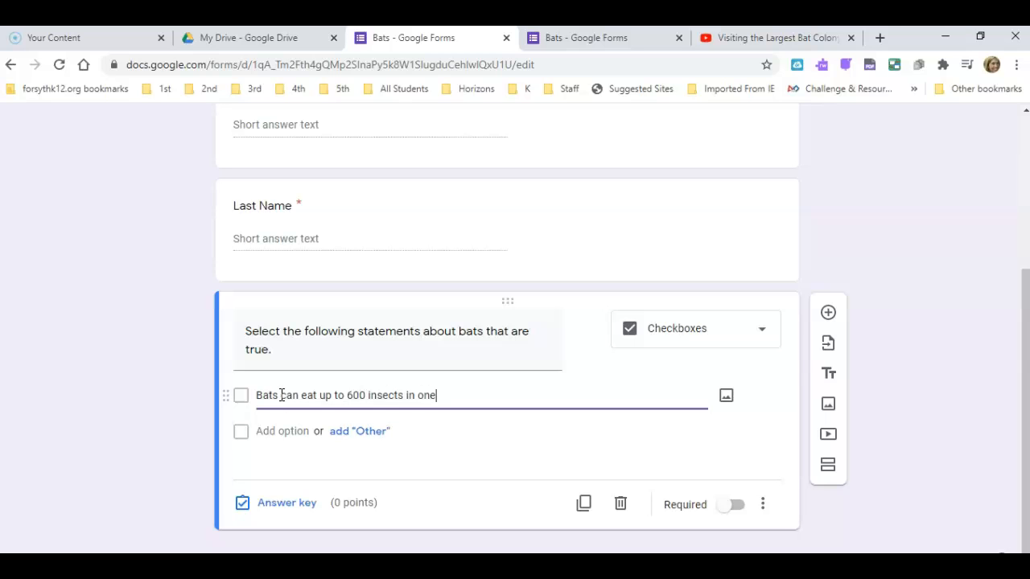
pyautogui.write(' hour.')
pyautogui.click(274, 431)
pyautogui.write('Some bats')
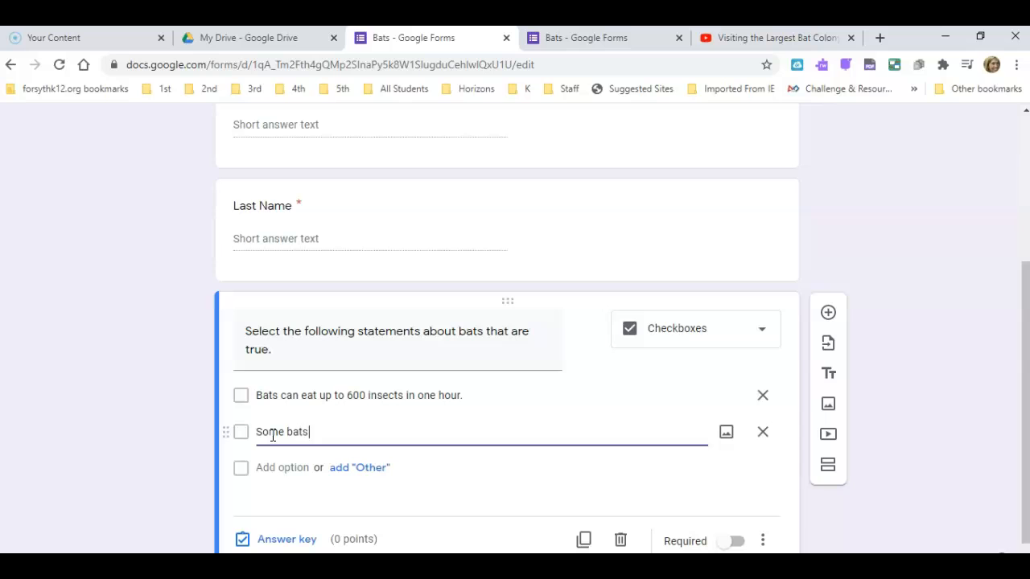
pyautogui.write(' can have a wingspan of up to 6 feet.')
# - Add a third answer option reading "Bats eat insects, nectar, fruit, frogs, fish, small mammals, and even blood."
pyautogui.click(267, 468)
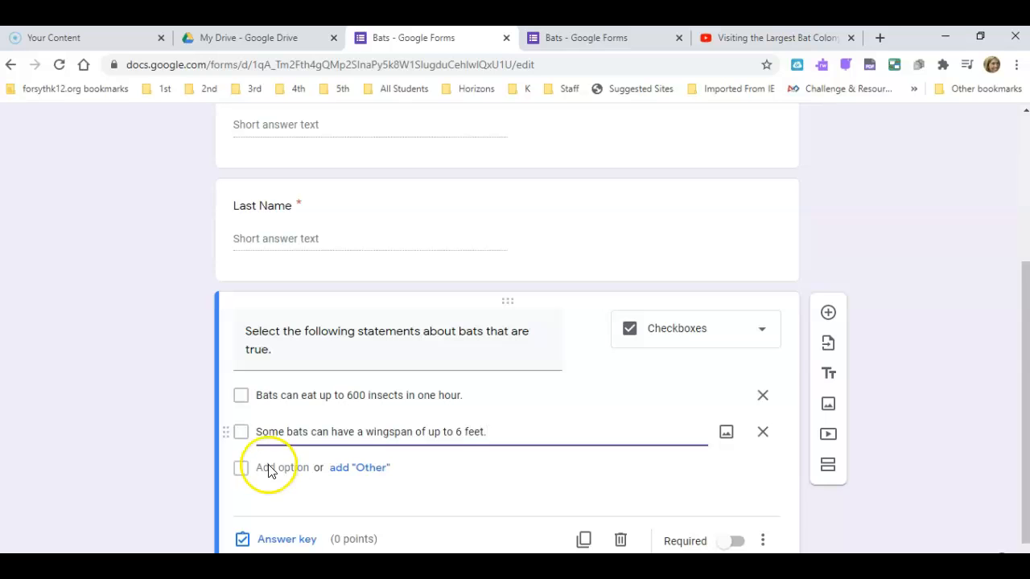
pyautogui.write('Bats ')
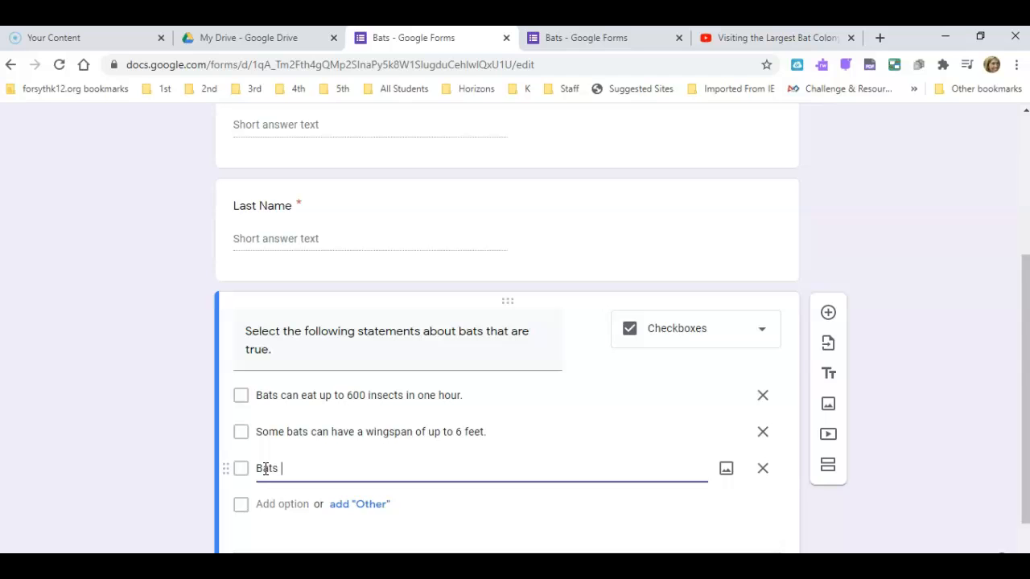
pyautogui.write('eat insects, nectar, fr')
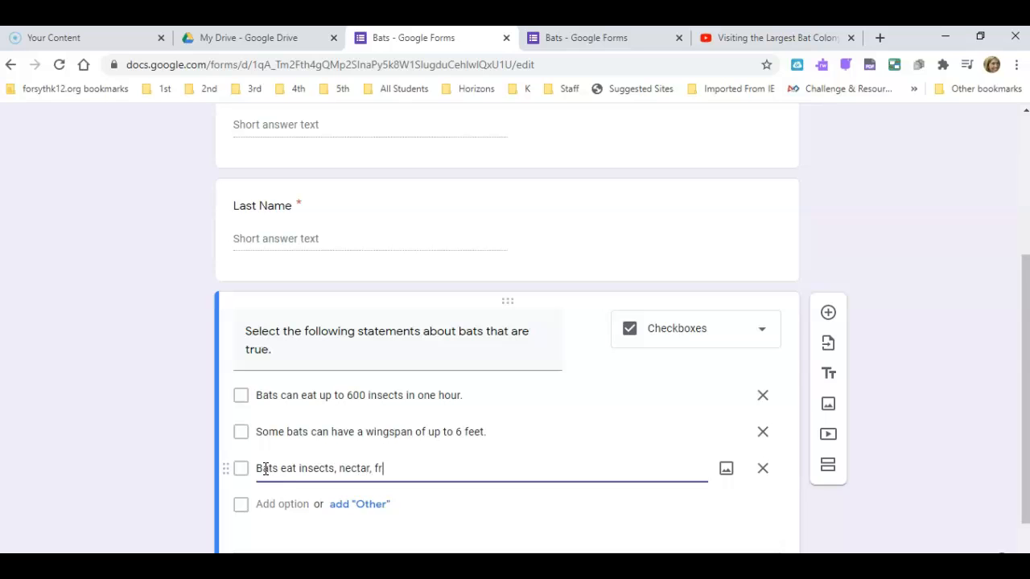
pyautogui.write('uit, frogs, fish, small mammals, and even blood.')
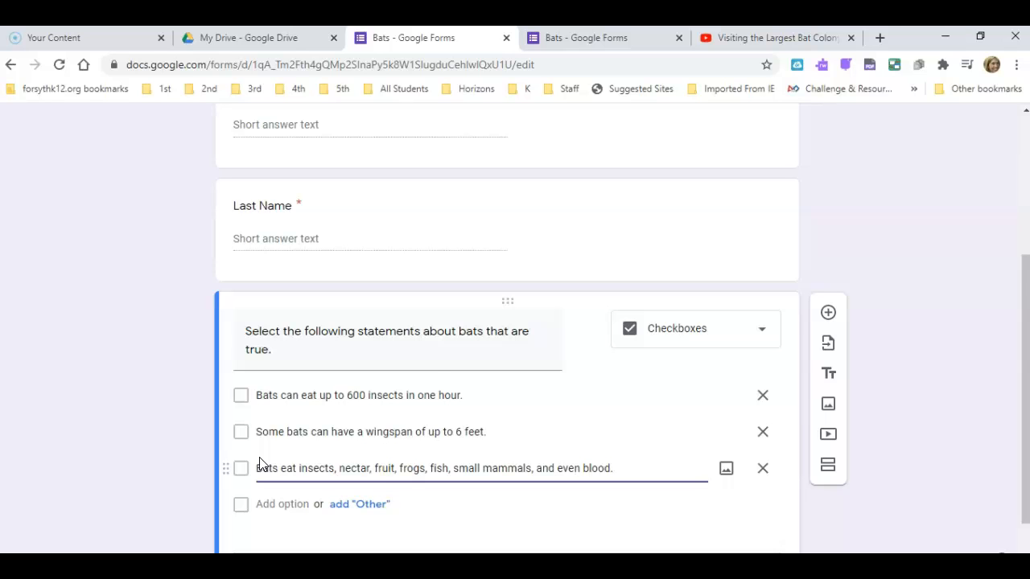
# - Add a fourth answer option reading "The smallest bat in the world has a wingspan of five inches."
pyautogui.scroll(-1, 259, 465)
pyautogui.click(257, 453)
pyautogui.write('THe smallest')
pyautogui.click(265, 456)
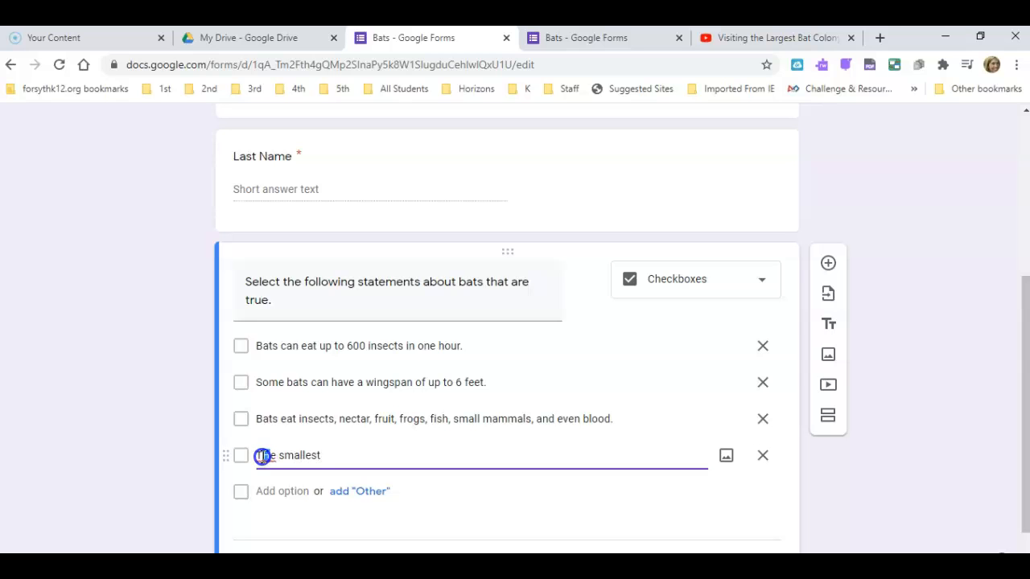
pyautogui.press('BackSpace')
pyautogui.write('h')
pyautogui.click(341, 460)
pyautogui.write('bat in ')
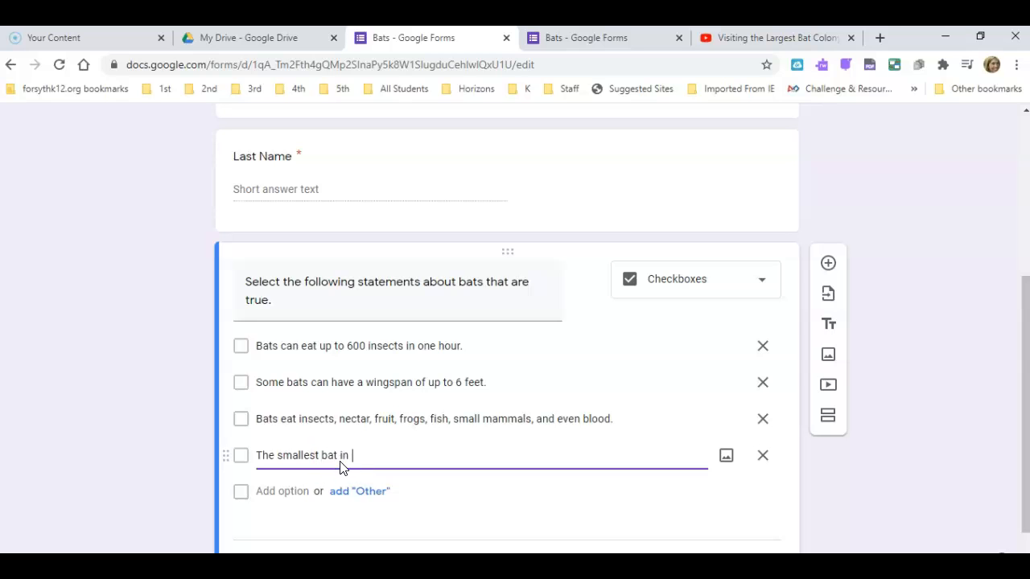
pyautogui.write('the world has a wingspan of fi')
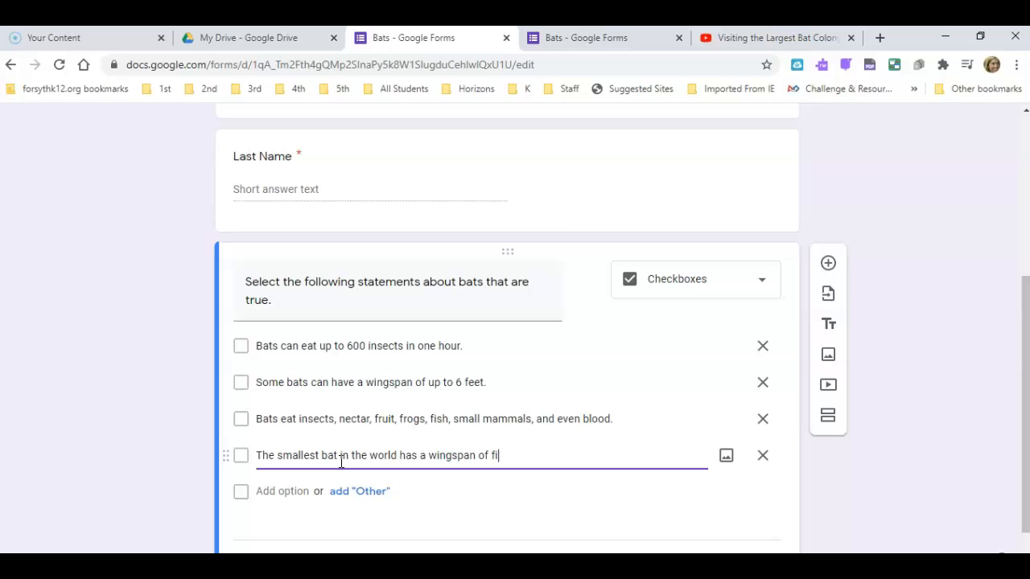
pyautogui.write('ve inches.')
# - Add a fifth answer option reading "All bats carry rabies."
pyautogui.click(280, 492)
pyautogui.write('All bats carry rabies.')
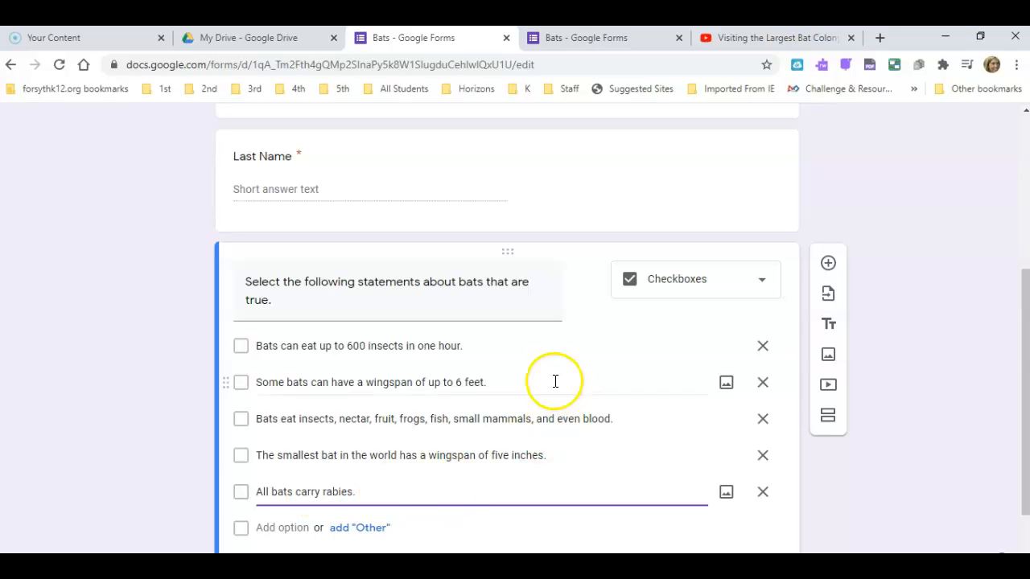
pyautogui.click(447, 420)
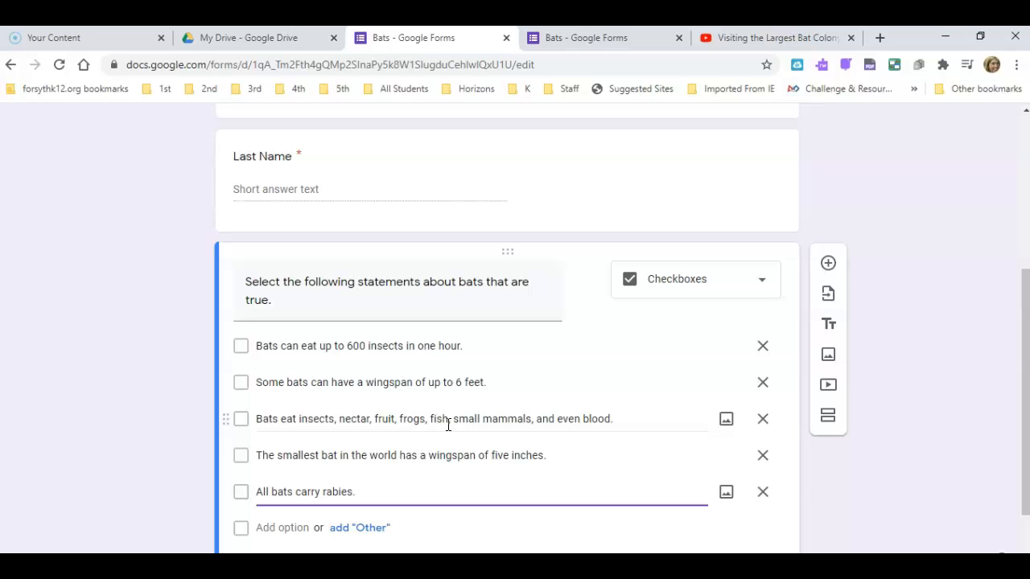
# - Mark the first four bat statements as correct in the question's answer key, leaving the rabies statement unmarked
pyautogui.scroll(-1, 448, 425)
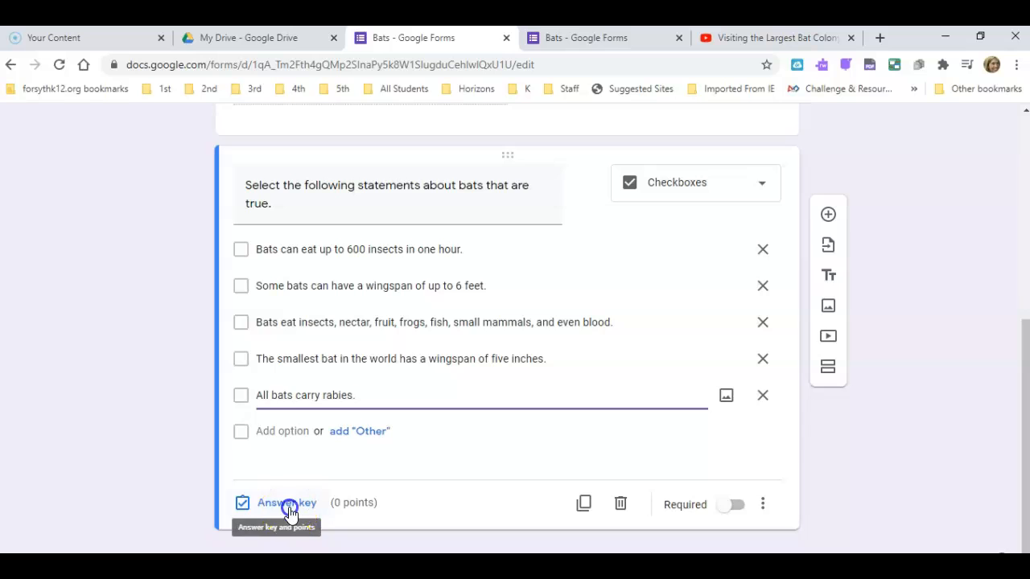
pyautogui.click(289, 510)
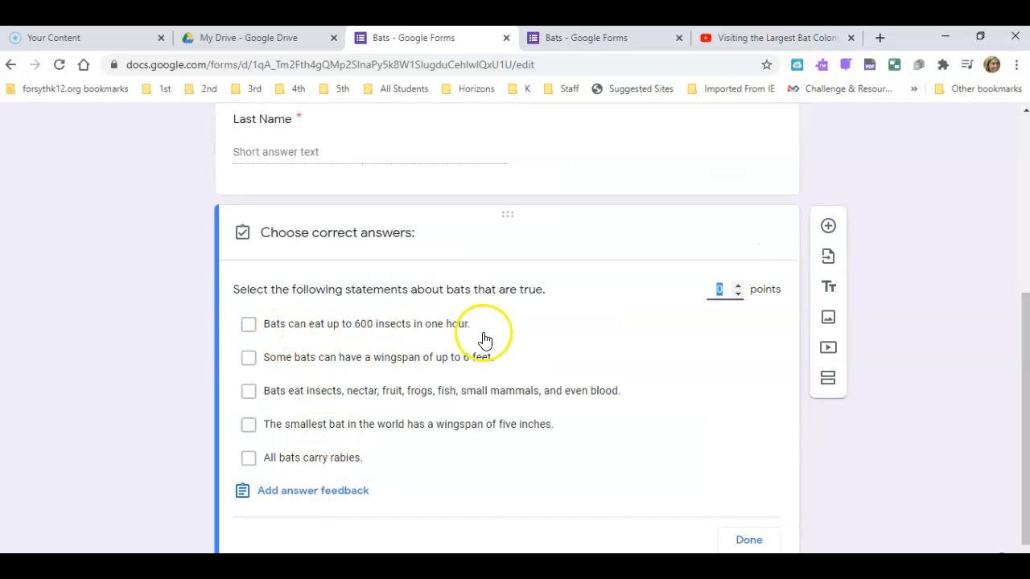
pyautogui.click(249, 324)
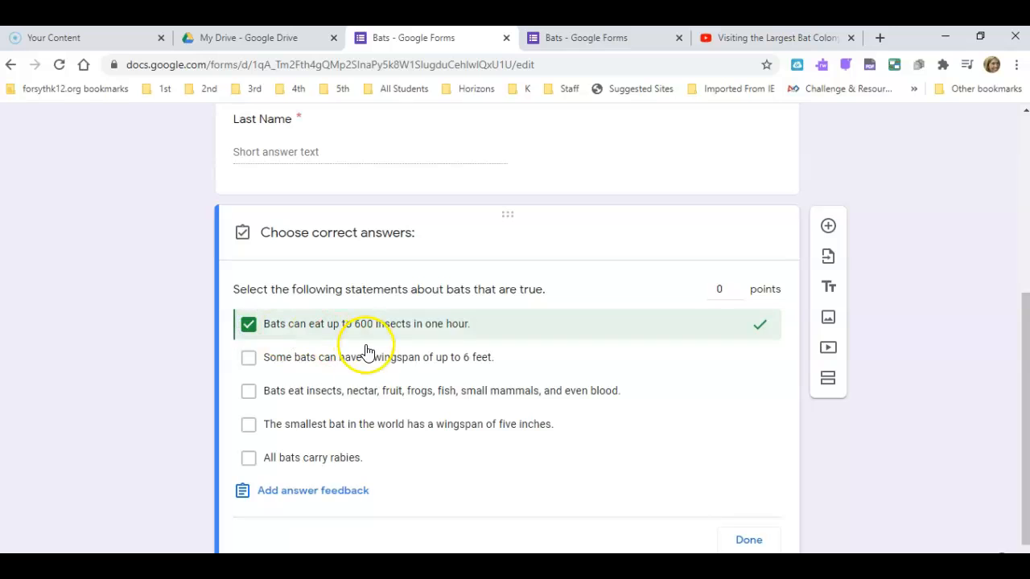
pyautogui.click(249, 357)
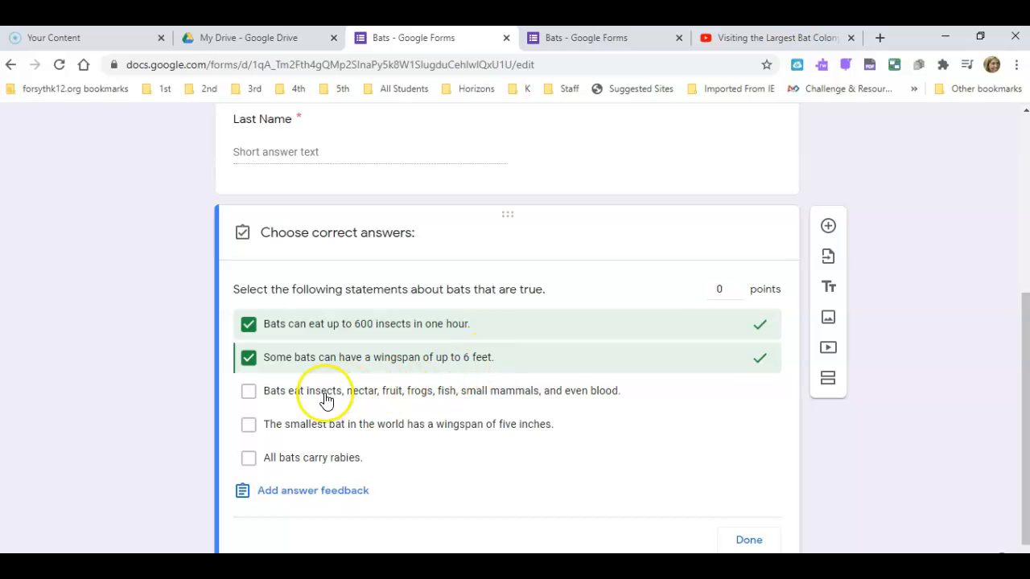
pyautogui.click(249, 396)
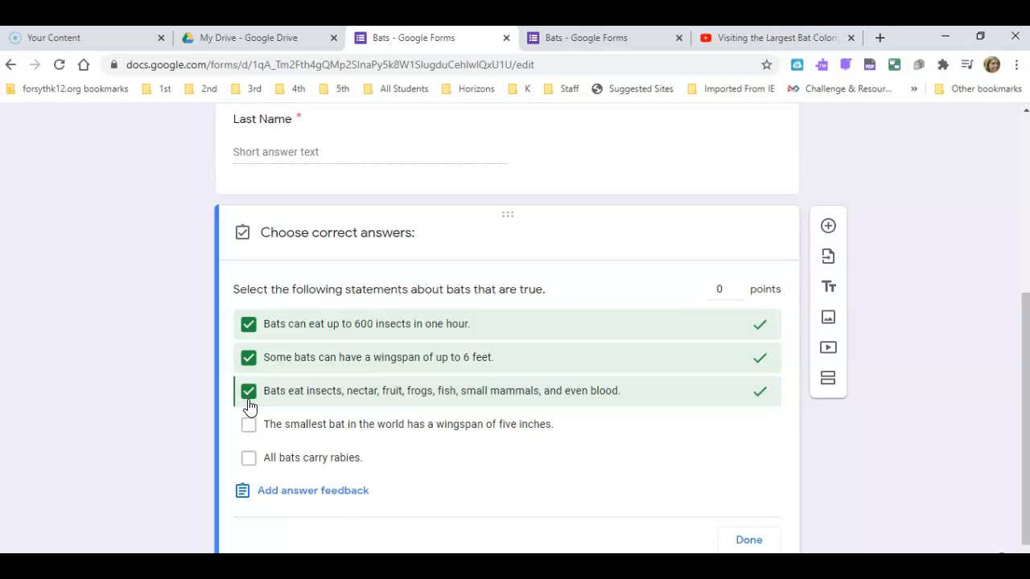
pyautogui.click(249, 428)
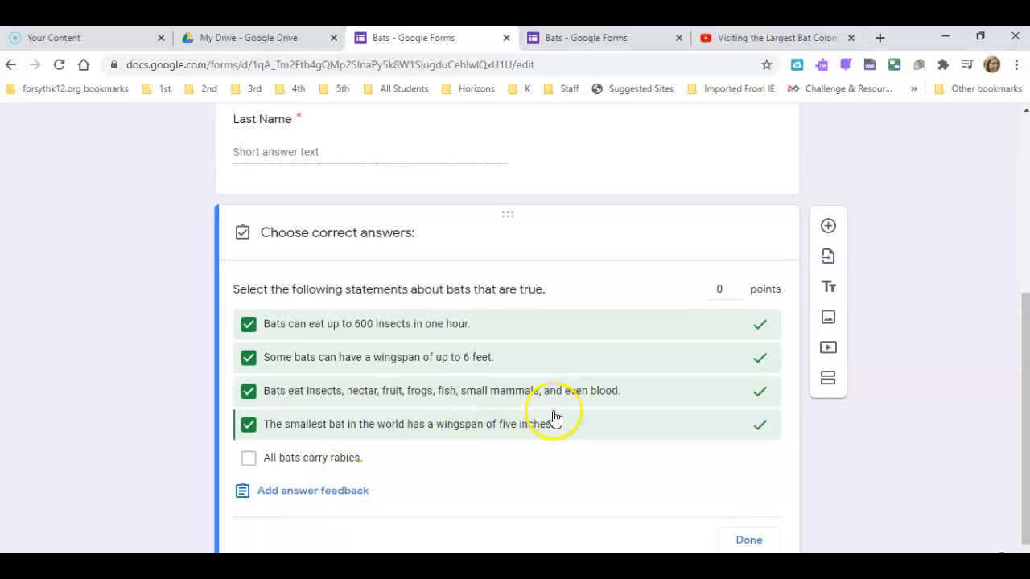
# - Make the bat statements question worth 4 points, finish its answer key and set the question as required
pyautogui.click(737, 286)
pyautogui.click(738, 286)
pyautogui.click(738, 286)
pyautogui.click(738, 287)
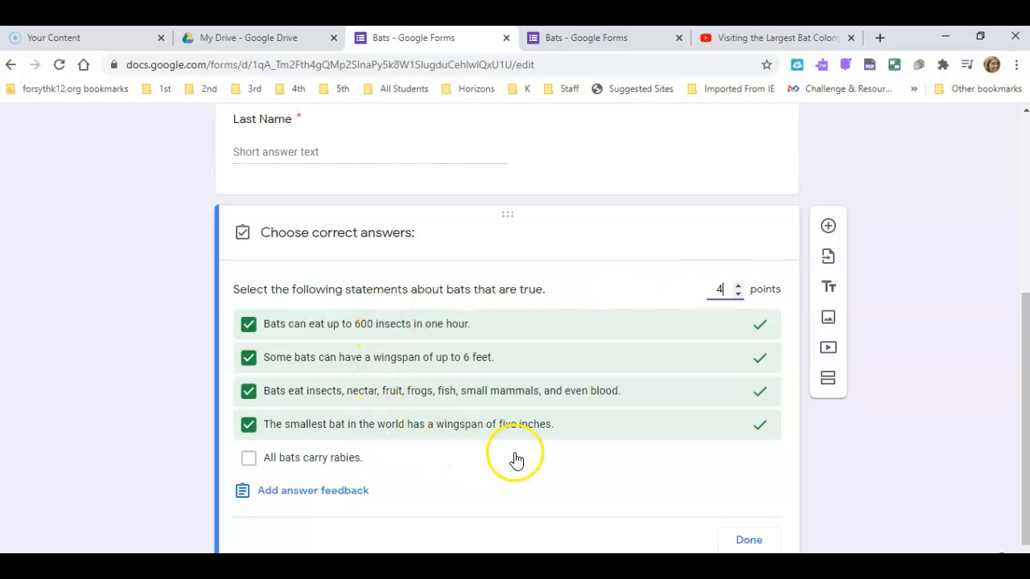
pyautogui.scroll(-1, 514, 458)
pyautogui.click(754, 502)
pyautogui.click(732, 527)
pyautogui.scroll(-1, 633, 444)
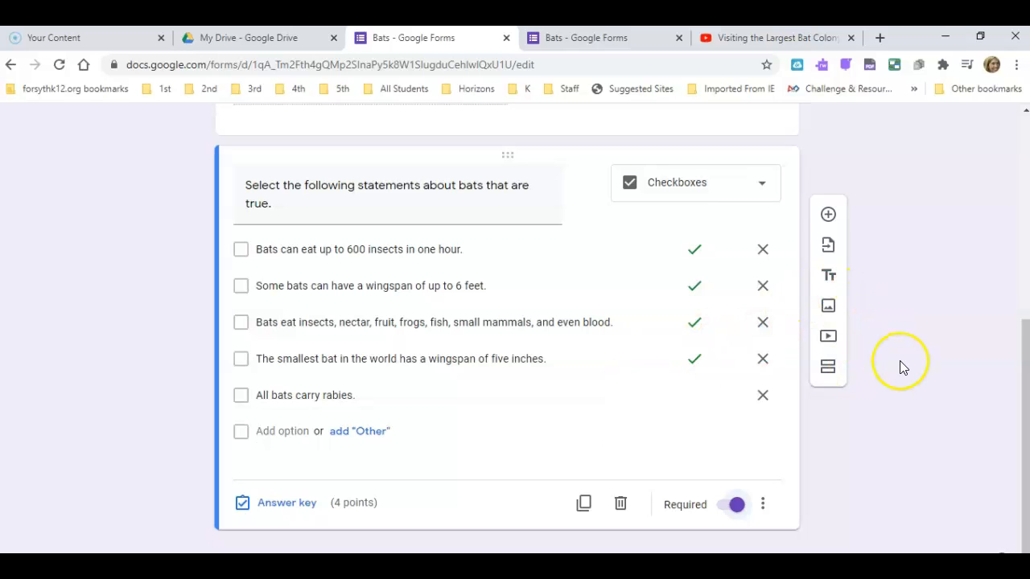
pyautogui.click(828, 337)
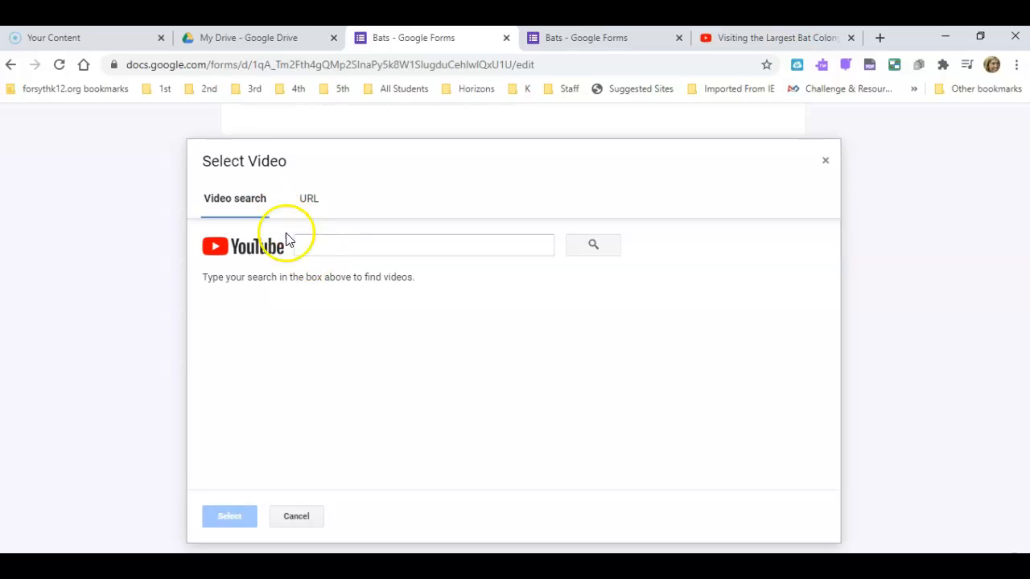
pyautogui.click(308, 201)
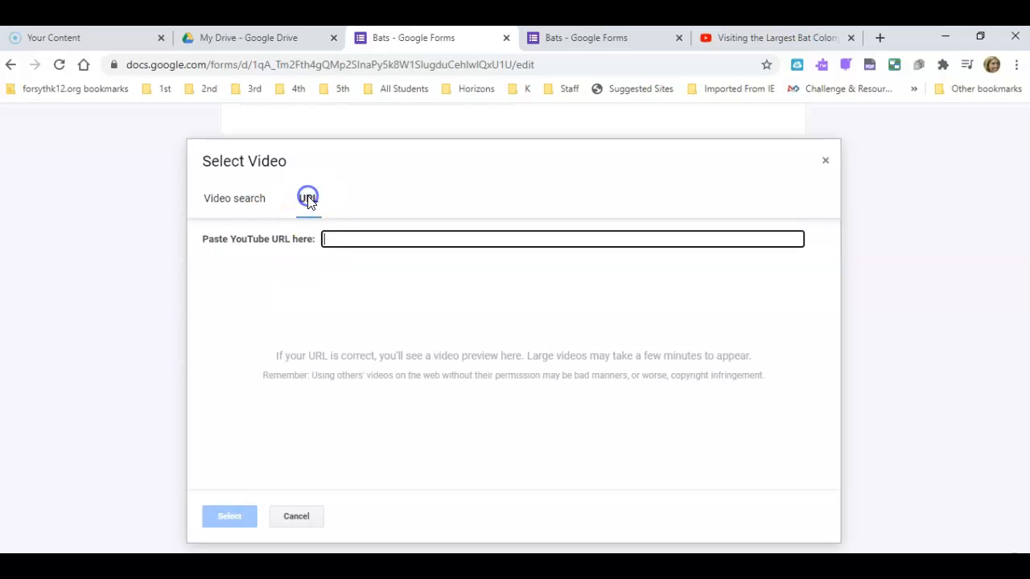
pyautogui.write('https://www.youtube.com/watch?v=P_tykwBvqZ0')
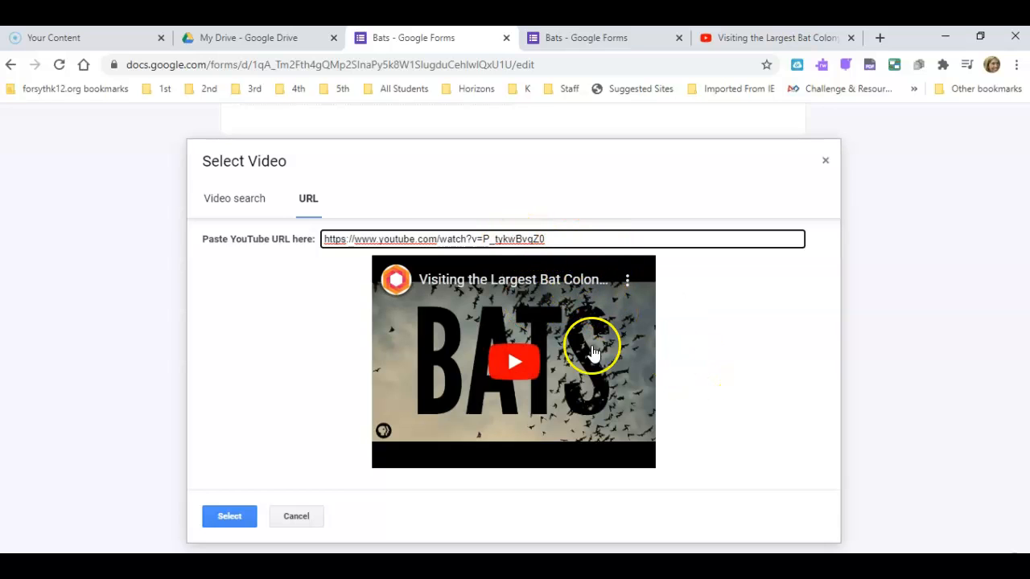
pyautogui.click(223, 517)
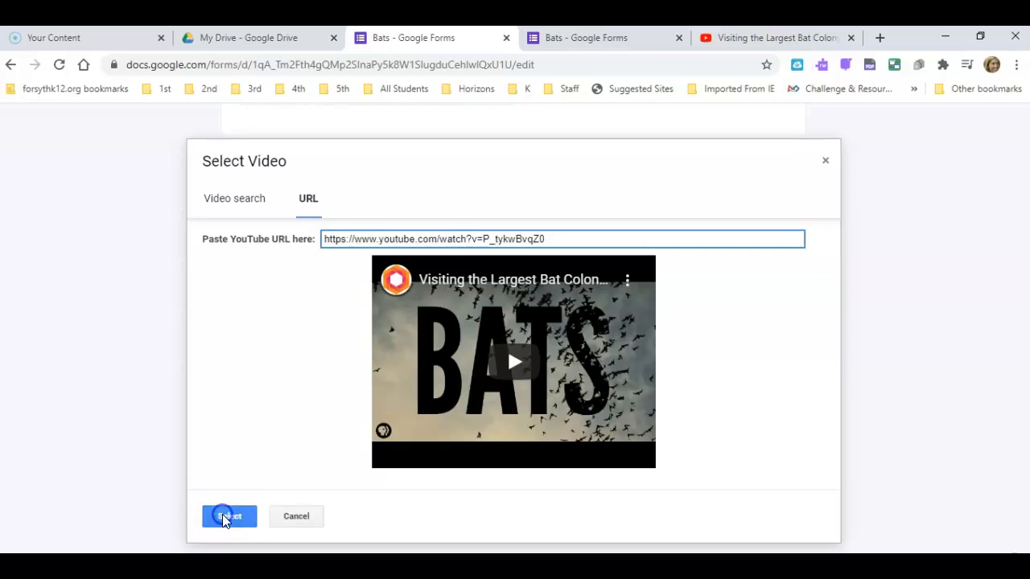
# - Title the inserted video "Watch this 5 minute video and answer the following questions."
pyautogui.scroll(-3, 471, 427)
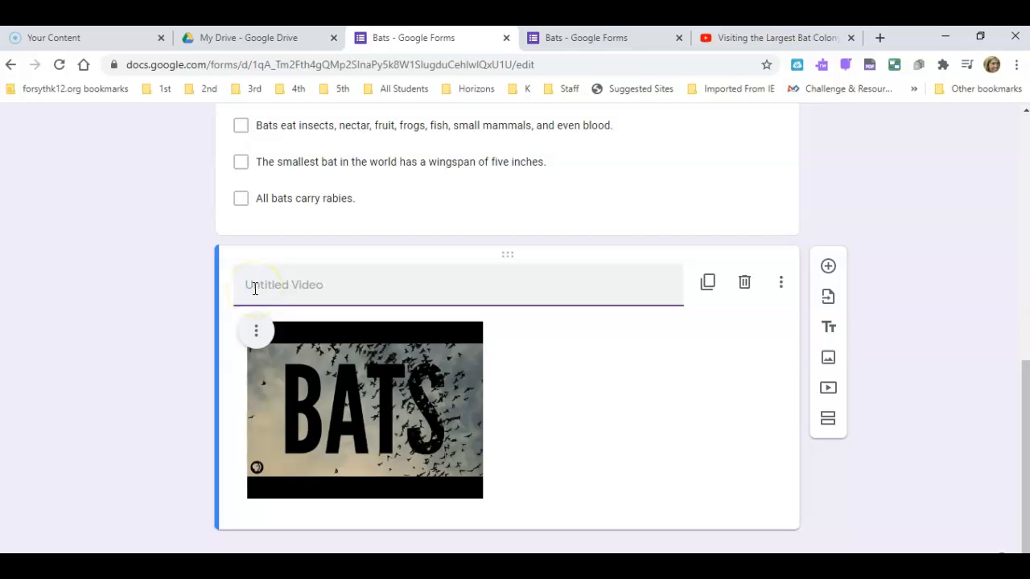
pyautogui.write('V')
pyautogui.write('atch this 5 minute')
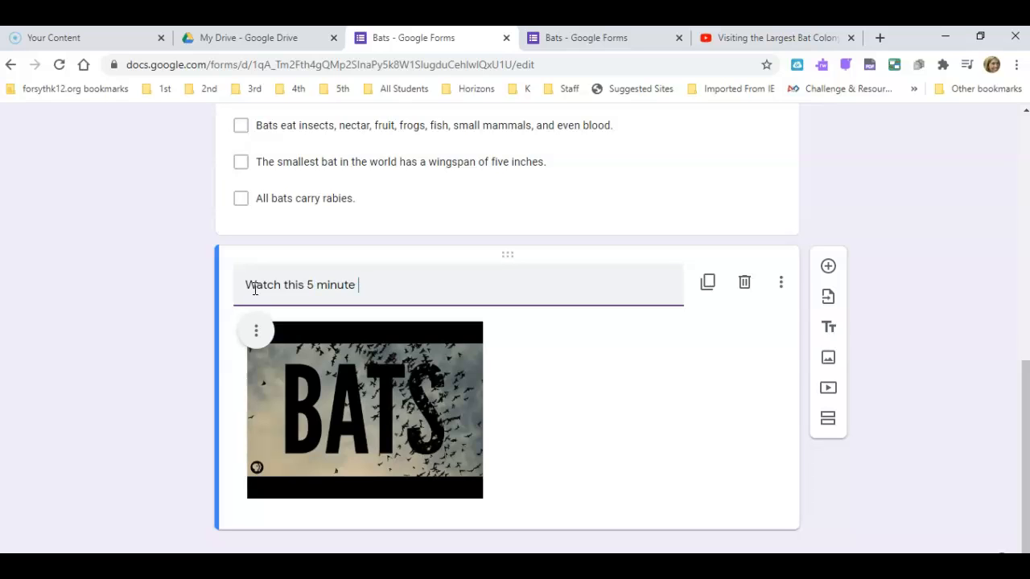
pyautogui.write(' video and answer the following questions.')
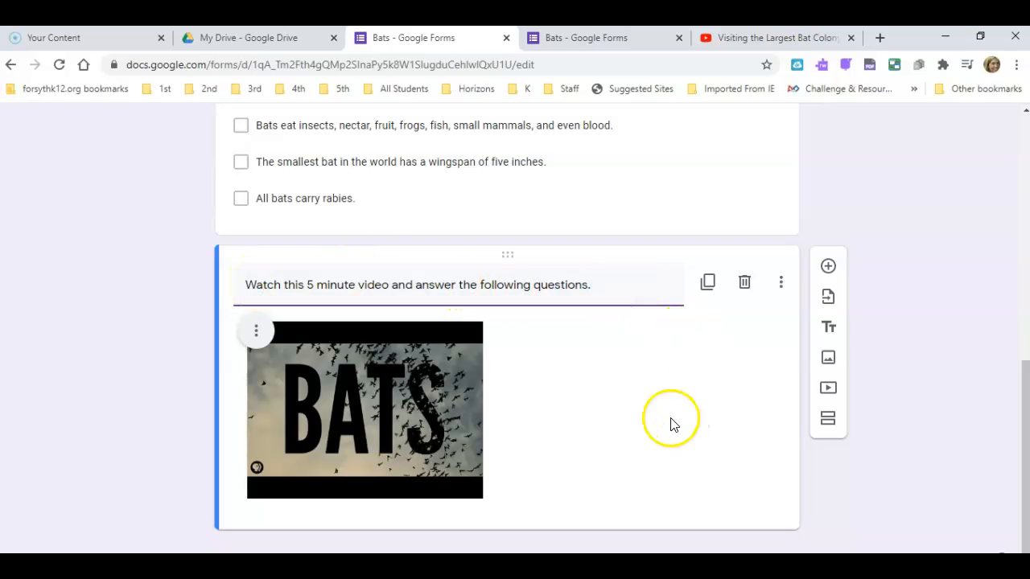
# - Add a question below the video reading "How many species of bats are there according to this video?"
pyautogui.click(836, 267)
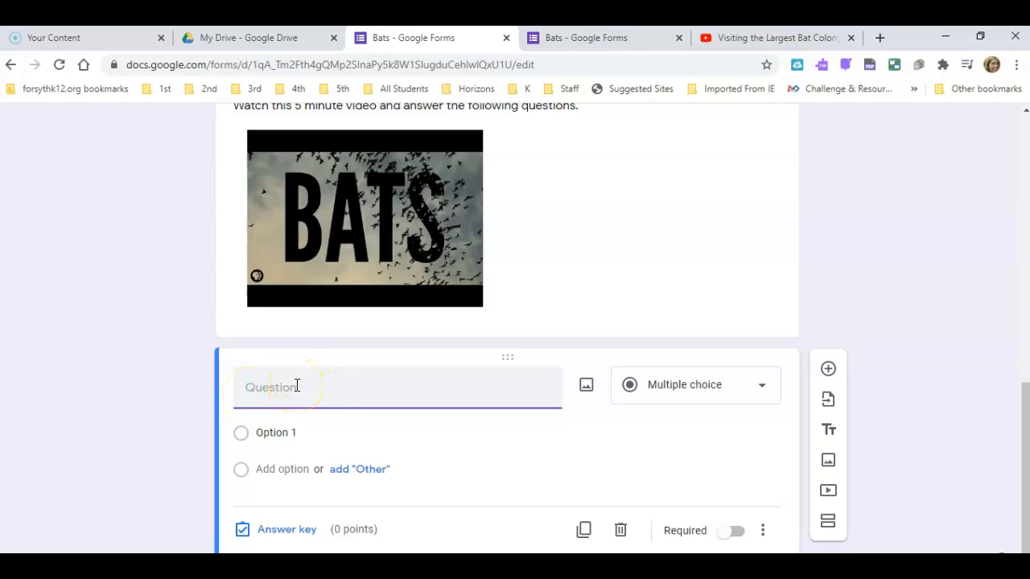
pyautogui.write('How many species o')
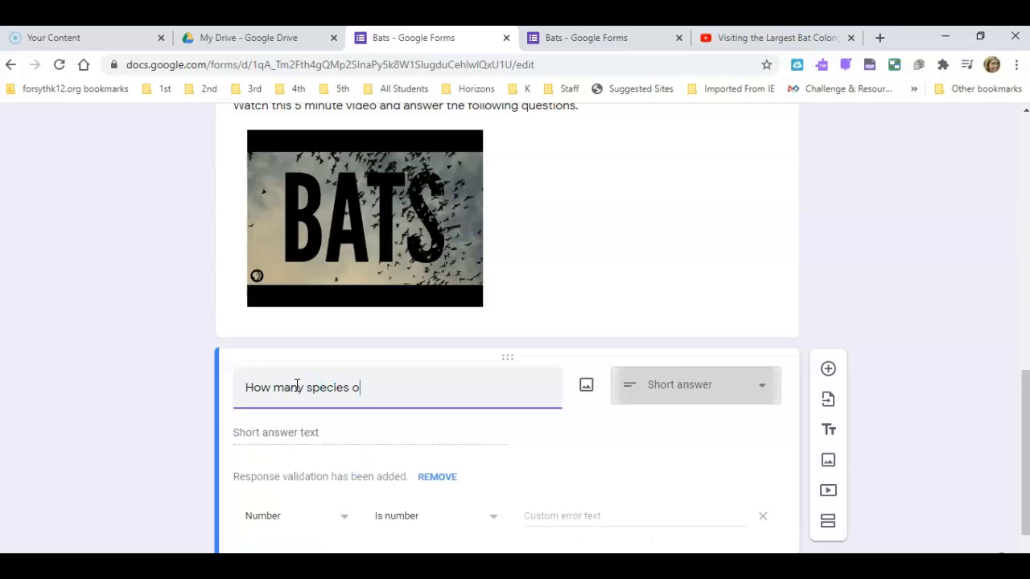
pyautogui.write('f bats are ')
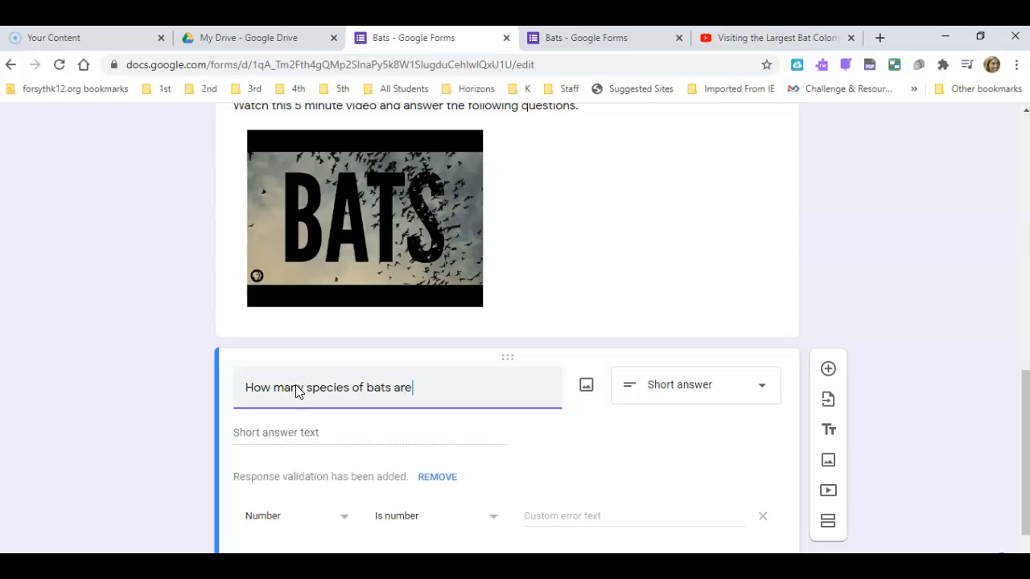
pyautogui.write('there according to this vi')
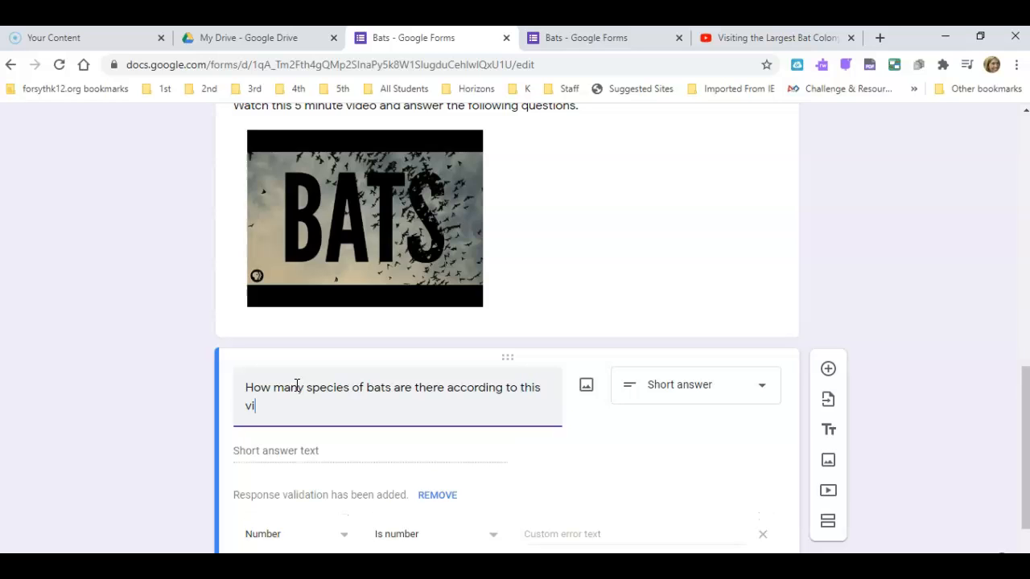
pyautogui.write('deo?')
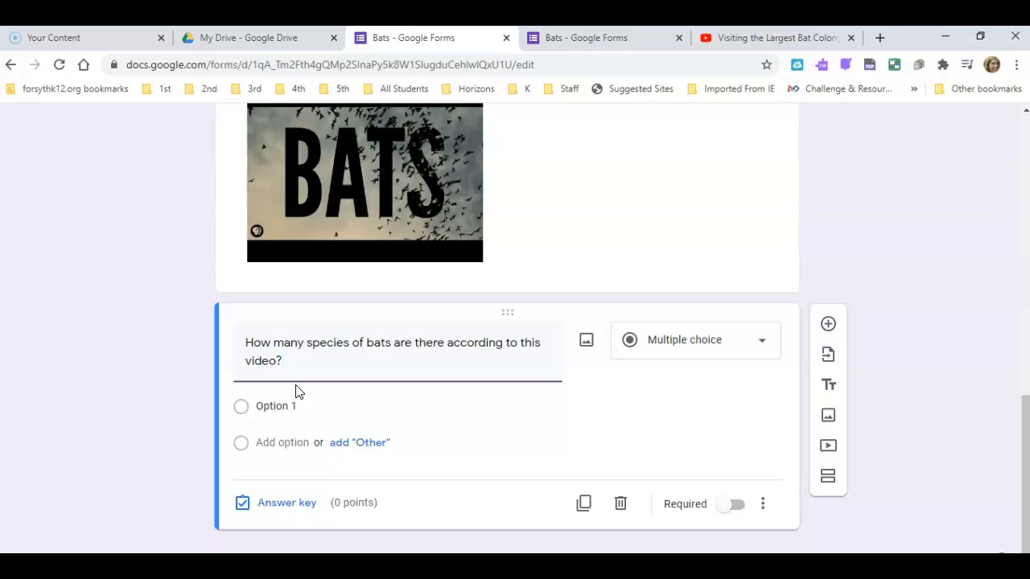
pyautogui.click(282, 405)
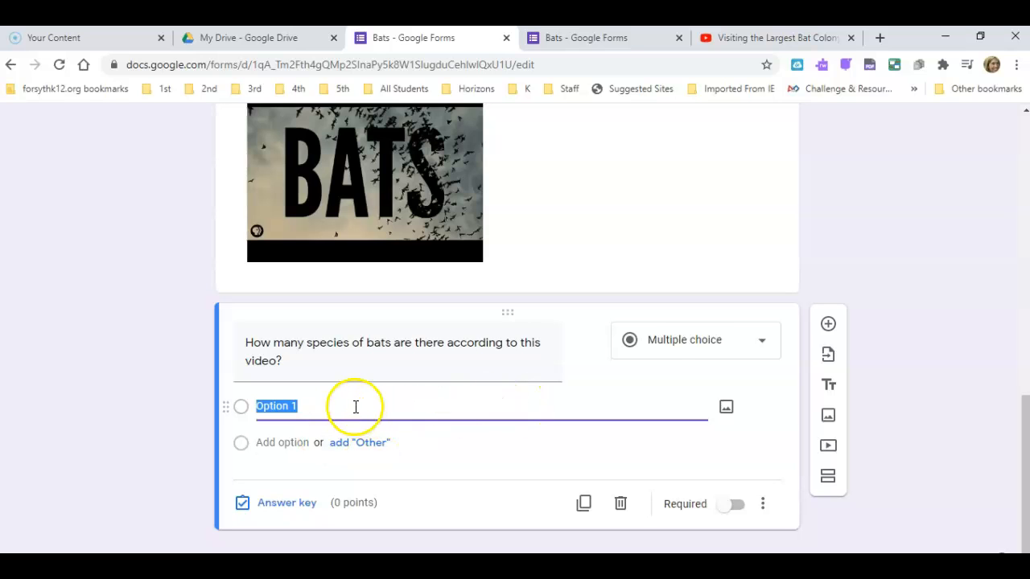
pyautogui.click(679, 342)
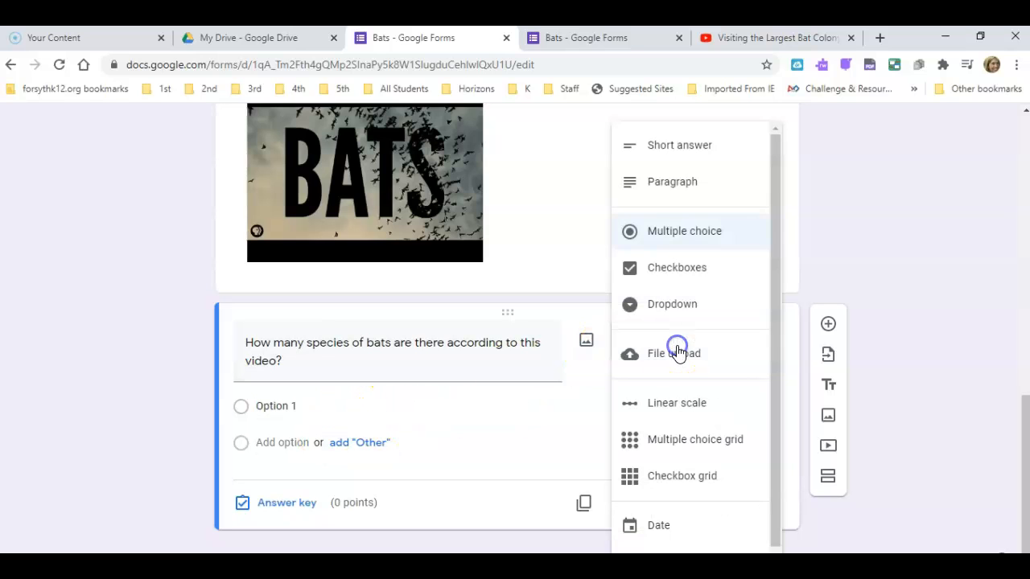
pyautogui.click(687, 156)
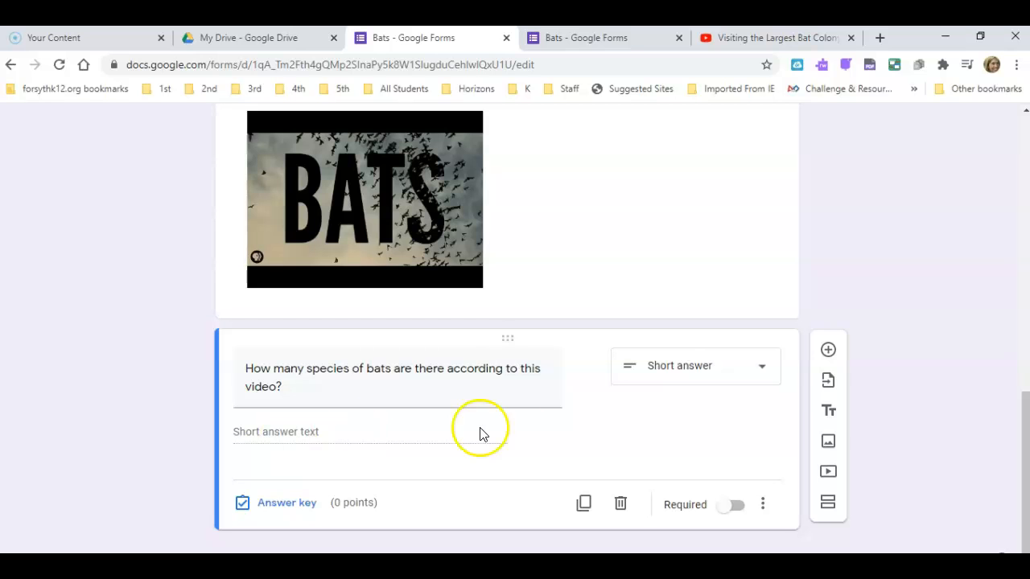
pyautogui.click(703, 372)
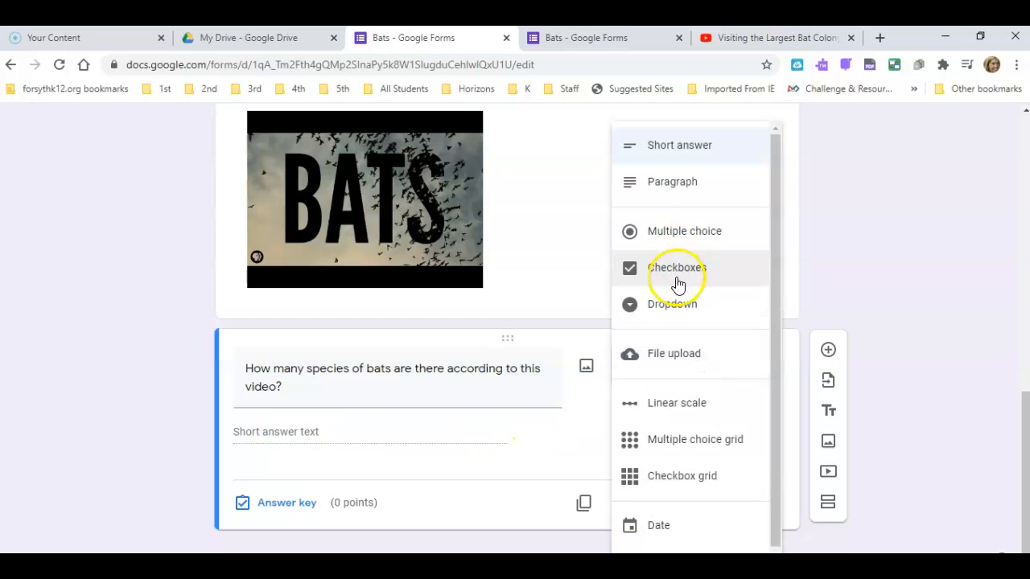
pyautogui.click(673, 231)
# - Enter 800 and 1,100 as the first two answer options of the multiple-choice bat species question
pyautogui.click(284, 407)
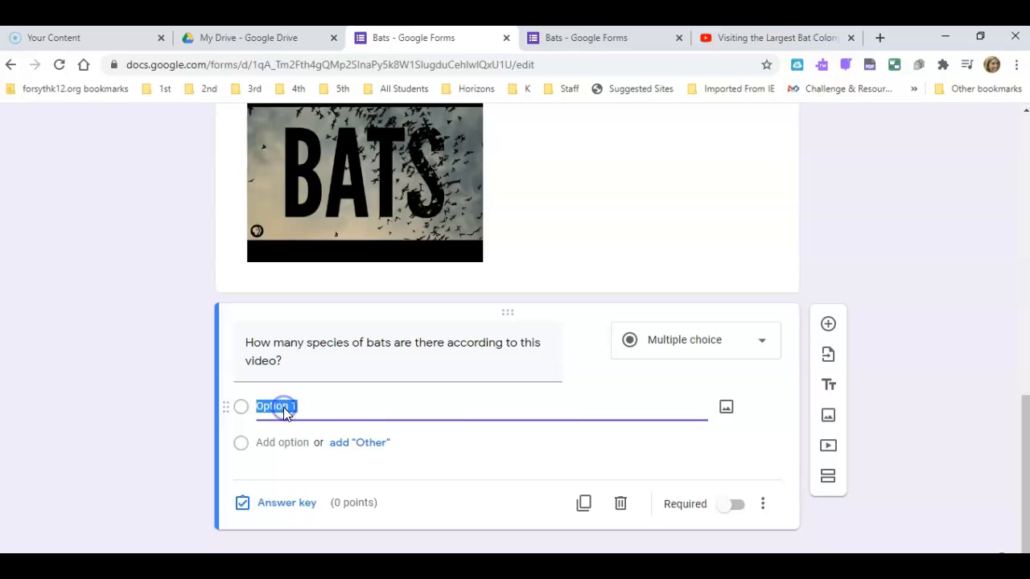
pyautogui.write('800')
pyautogui.click(262, 442)
pyautogui.write('1,')
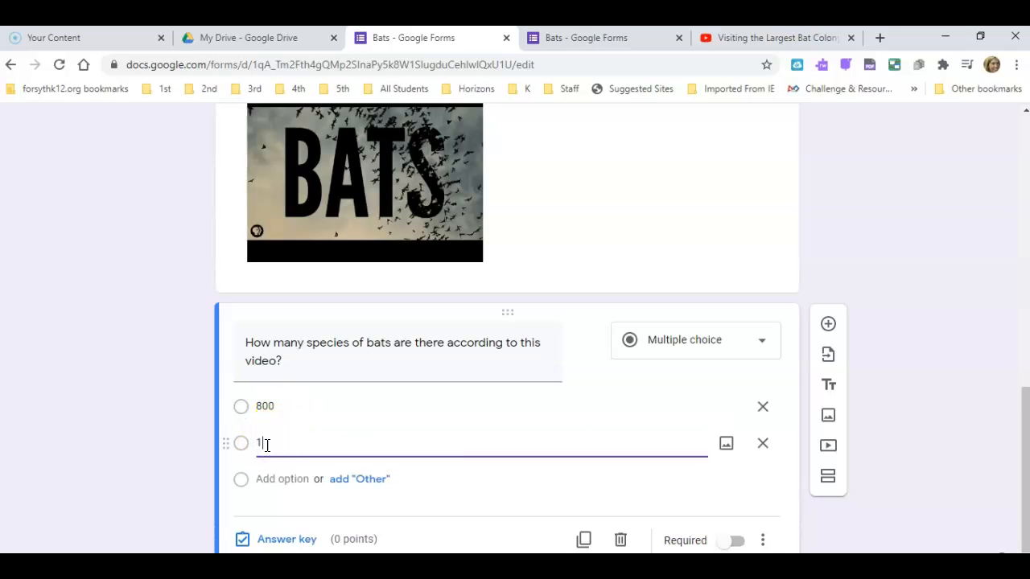
pyautogui.write('100')
pyautogui.click(260, 443)
pyautogui.write(',')
# - Add 1,300 and "Over 2,000" as the third and fourth answer options of the bat species question
pyautogui.click(259, 475)
pyautogui.write('1,300')
pyautogui.scroll(-1, 257, 481)
pyautogui.click(264, 450)
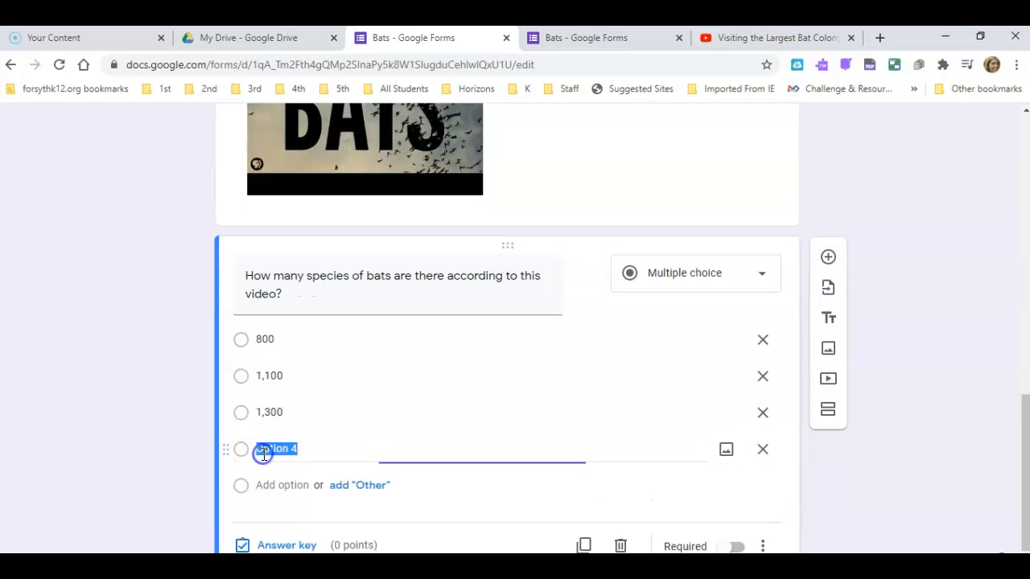
pyautogui.write('000')
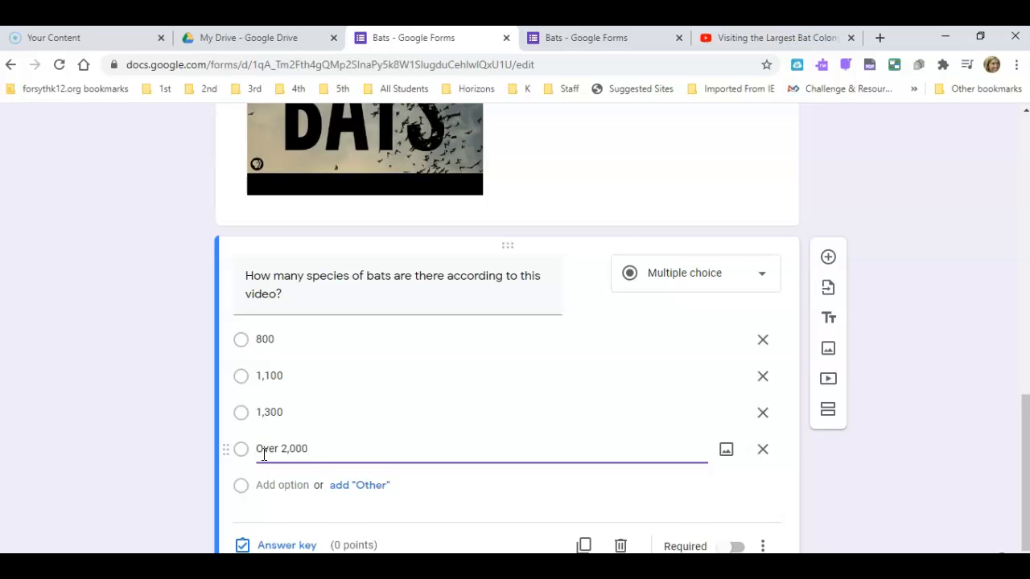
# - Mark 1,300 as the correct answer of the bat species question, worth 1 point, and make the question required
pyautogui.scroll(-1, 263, 455)
pyautogui.click(289, 517)
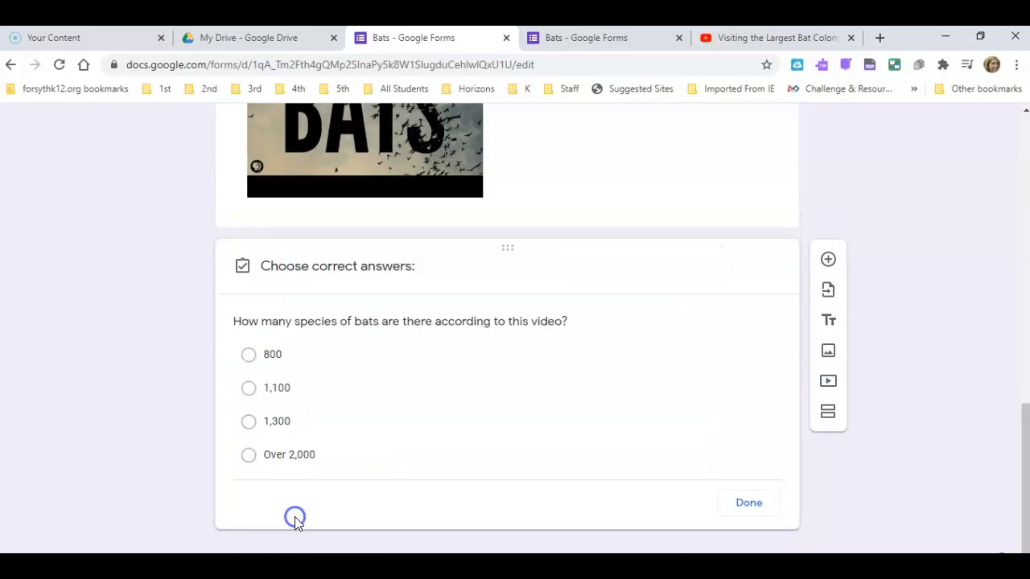
pyautogui.click(248, 392)
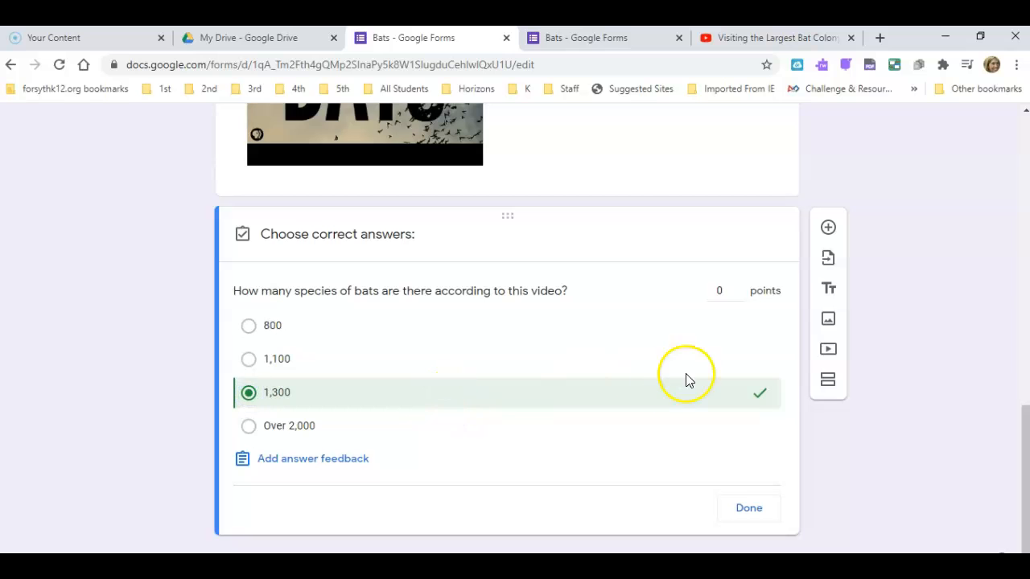
pyautogui.click(738, 286)
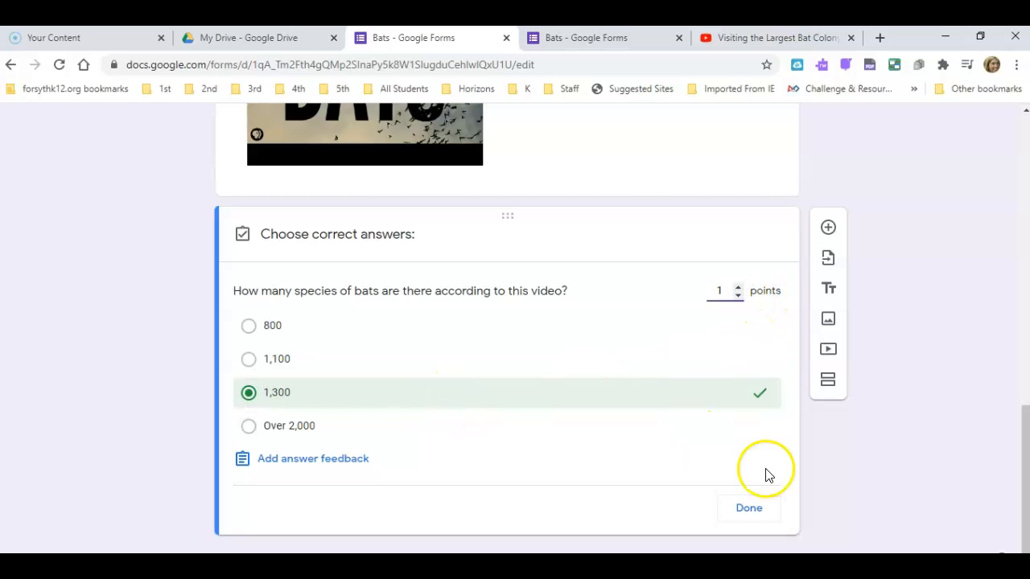
pyautogui.click(748, 508)
pyautogui.click(728, 519)
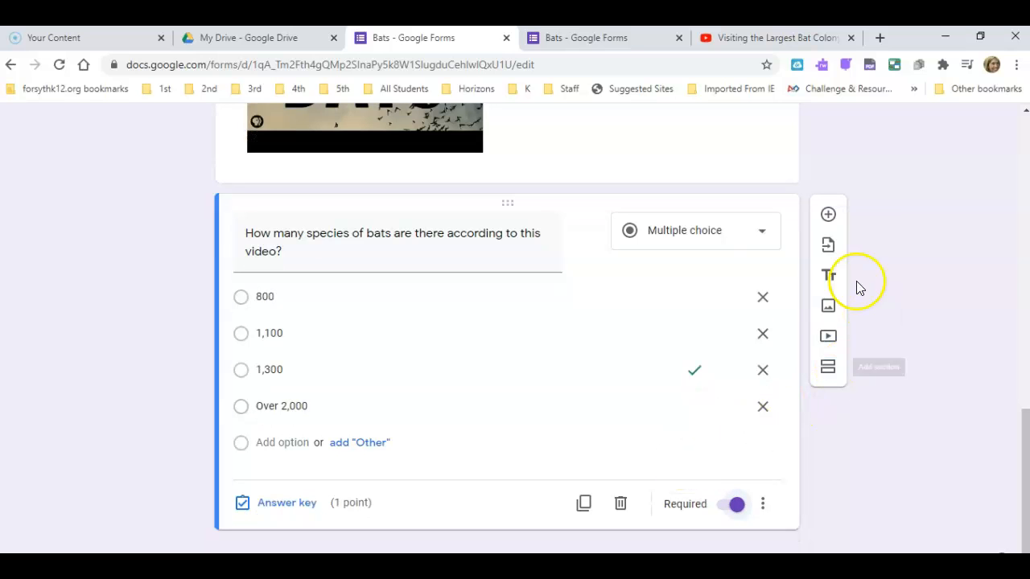
# - Add a required paragraph question reading "Why do bats fly out of Bracken Cave in a tornado-like fashion?"
pyautogui.click(828, 214)
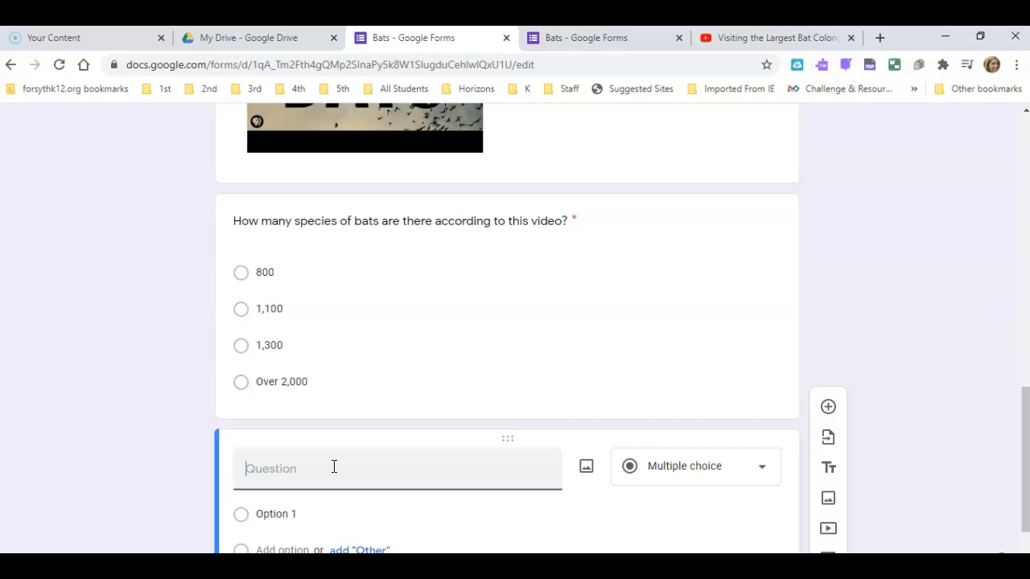
pyautogui.write('Why do bats fly out of Brack')
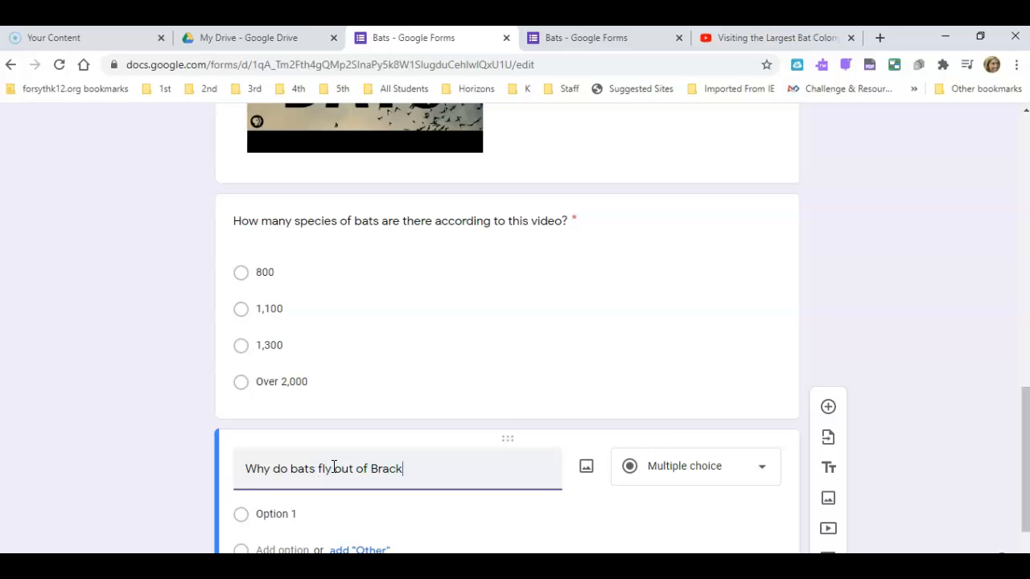
pyautogui.write('Cave in a tornado')
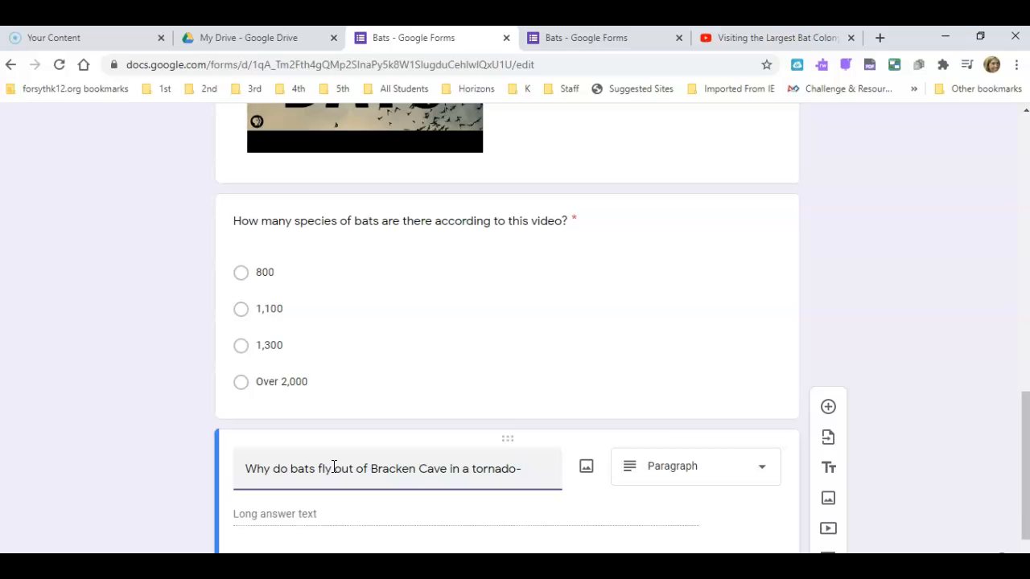
pyautogui.write('-like fashion?')
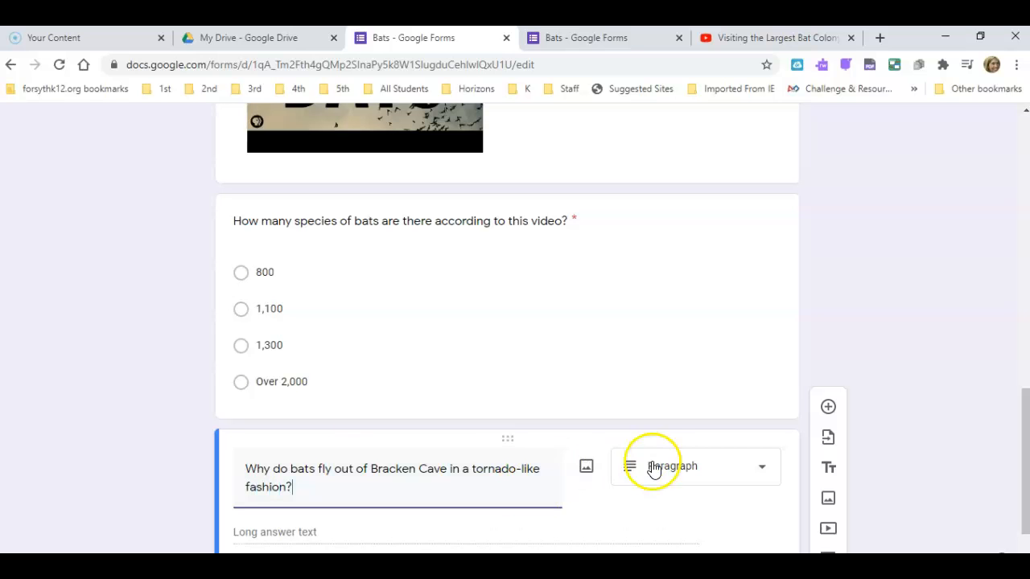
pyautogui.scroll(-1, 643, 431)
pyautogui.click(644, 431)
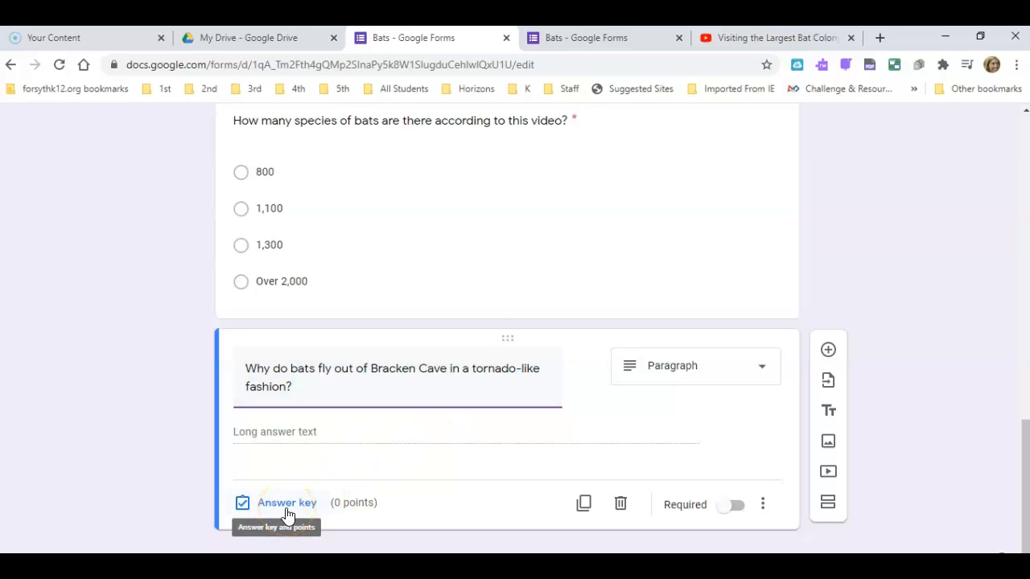
pyautogui.click(731, 507)
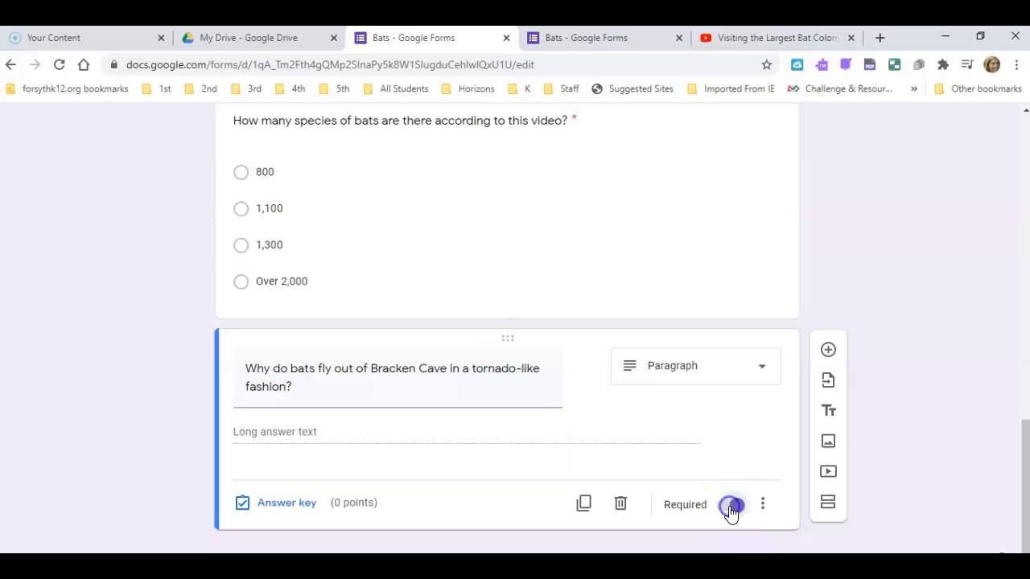
# - Add a short-answer question reading "What is bat poop called?" below the Bracken Cave question
pyautogui.click(828, 351)
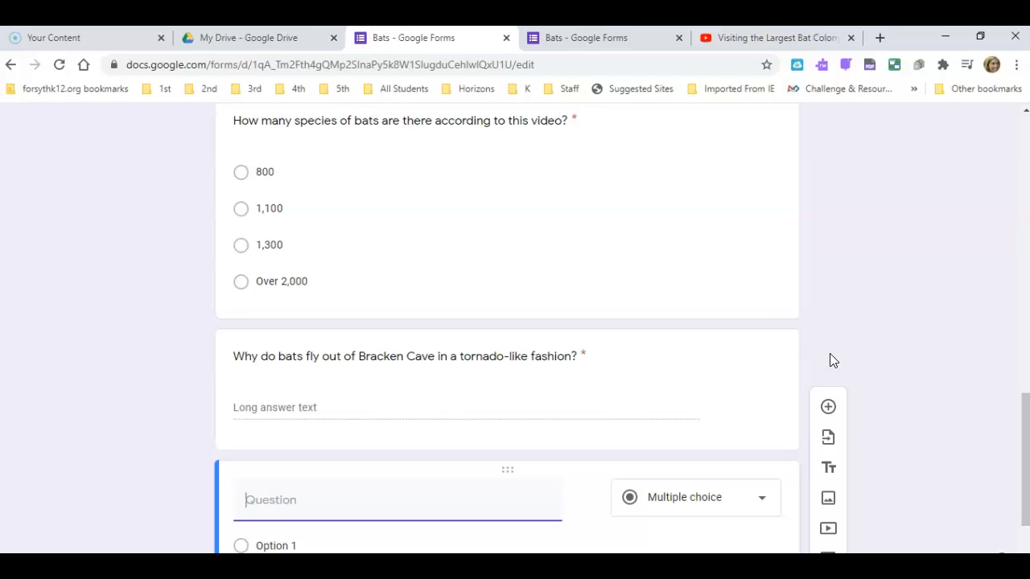
pyautogui.write('What is bat poo')
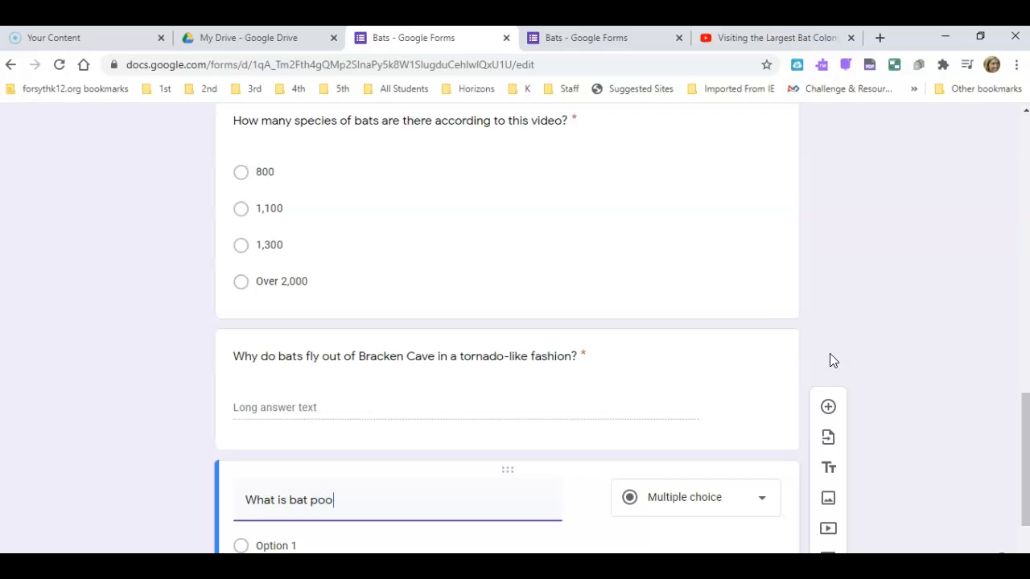
pyautogui.write('p called?')
pyautogui.scroll(-3, 829, 360)
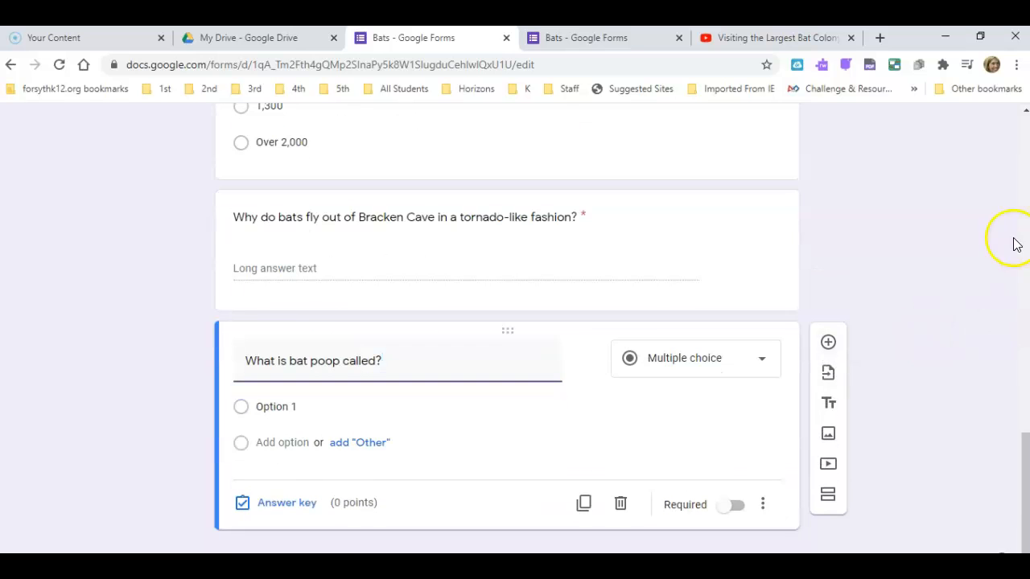
pyautogui.click(673, 356)
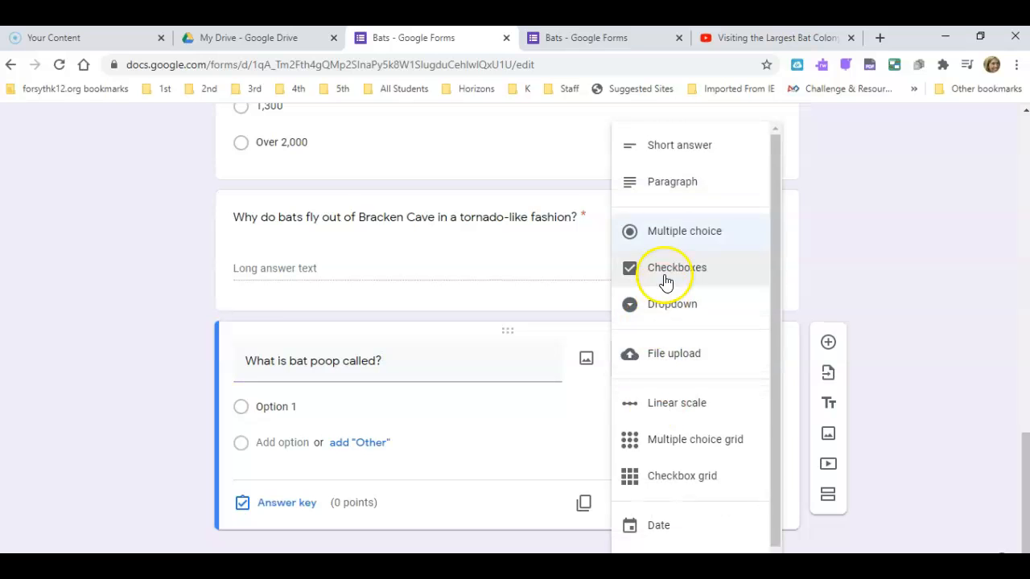
pyautogui.click(669, 147)
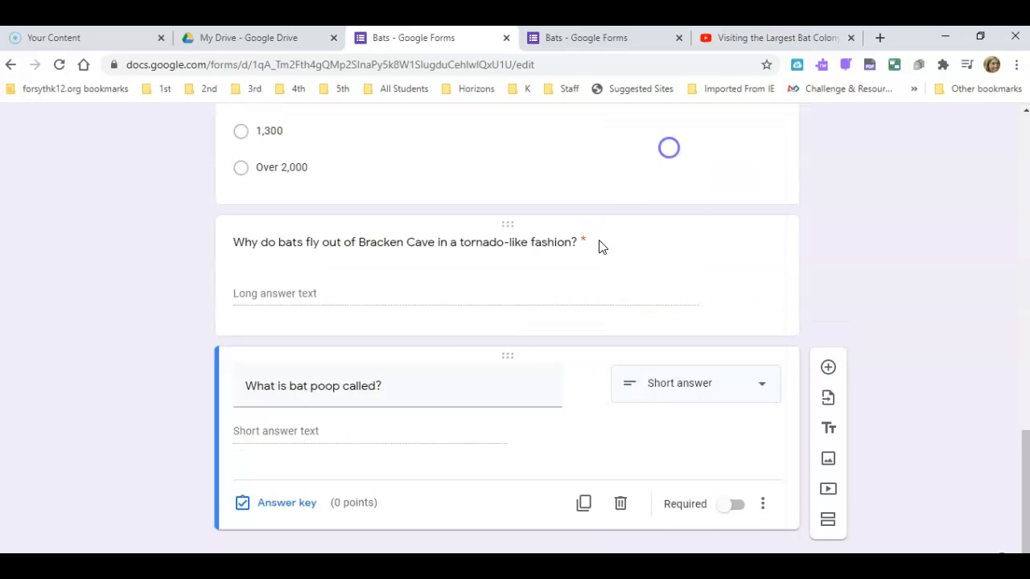
# - Append "Type in one word and make sure you spell it correctly." to the bat poop question's text
pyautogui.tripleClick(402, 394)
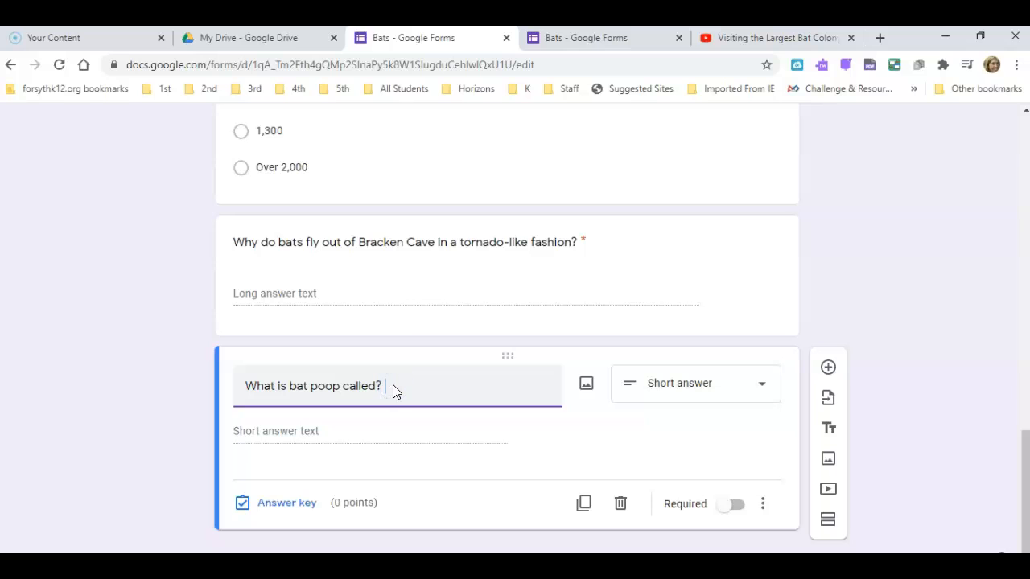
pyautogui.write('ype in one word and m')
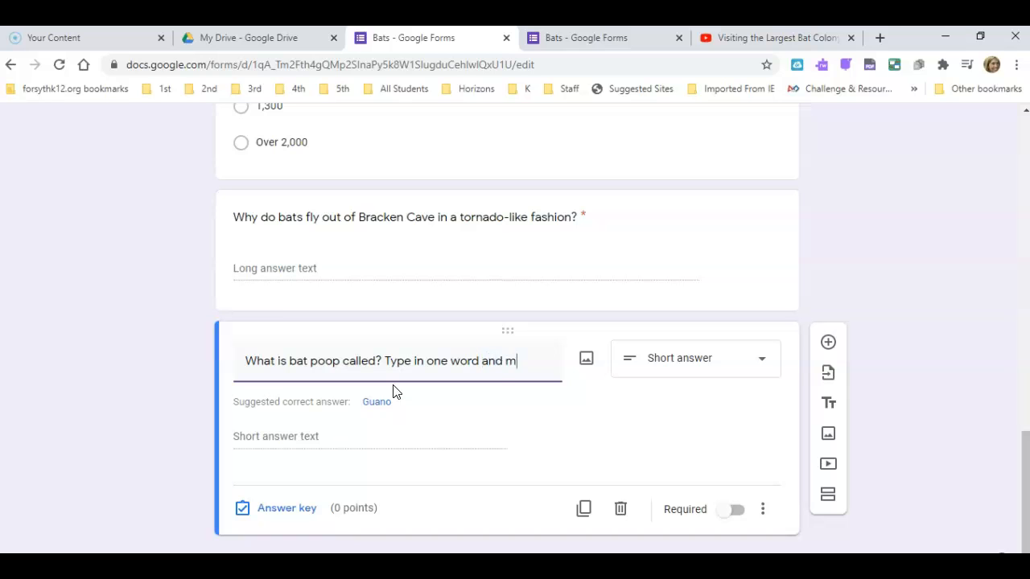
pyautogui.write('ake sure')
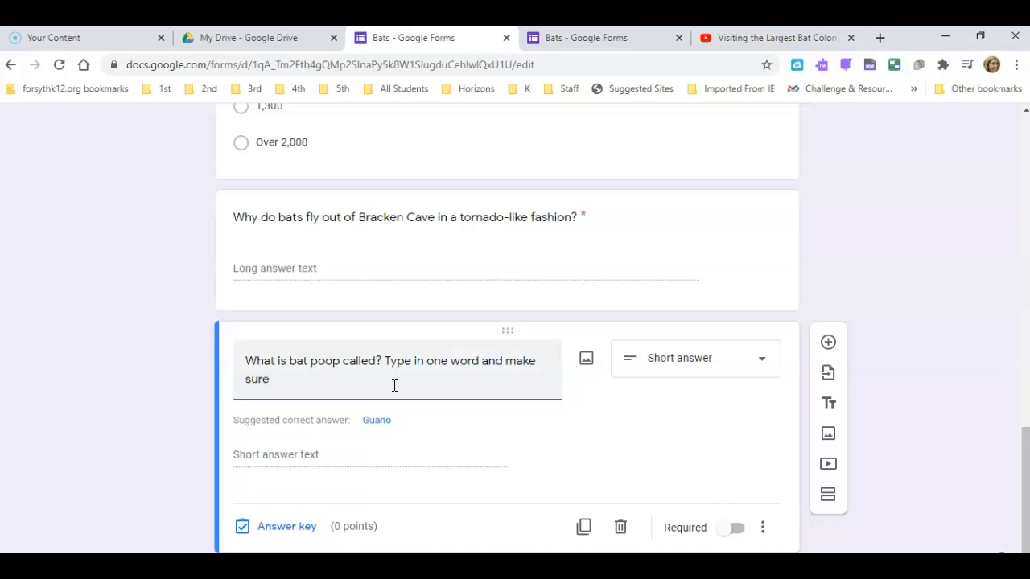
pyautogui.write(' you spell it correctly.')
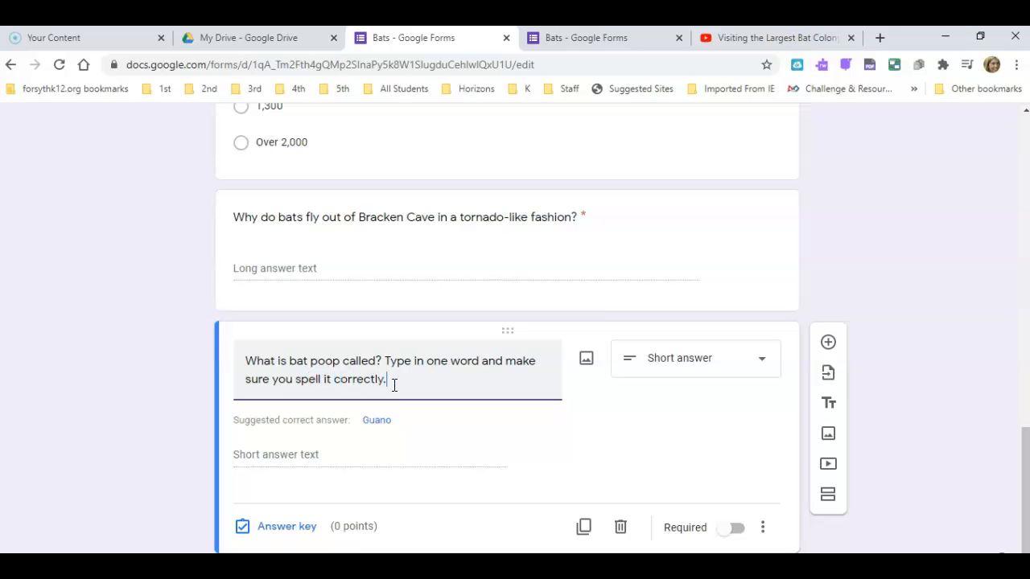
# - Set "guano" as the correct answer of the bat poop question, worth 1 point
pyautogui.scroll(-1, 395, 385)
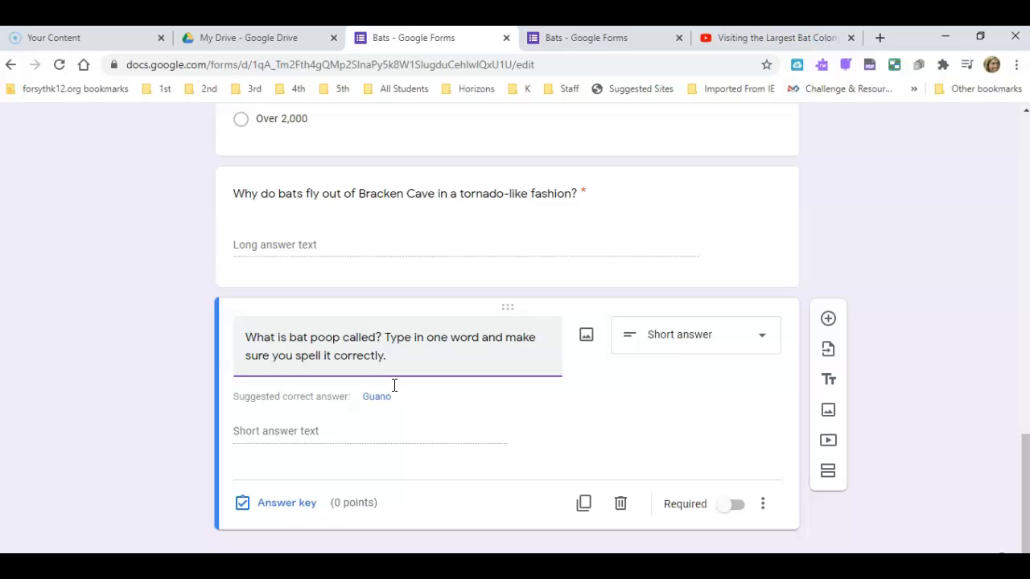
pyautogui.click(289, 502)
pyautogui.scroll(-1, 344, 437)
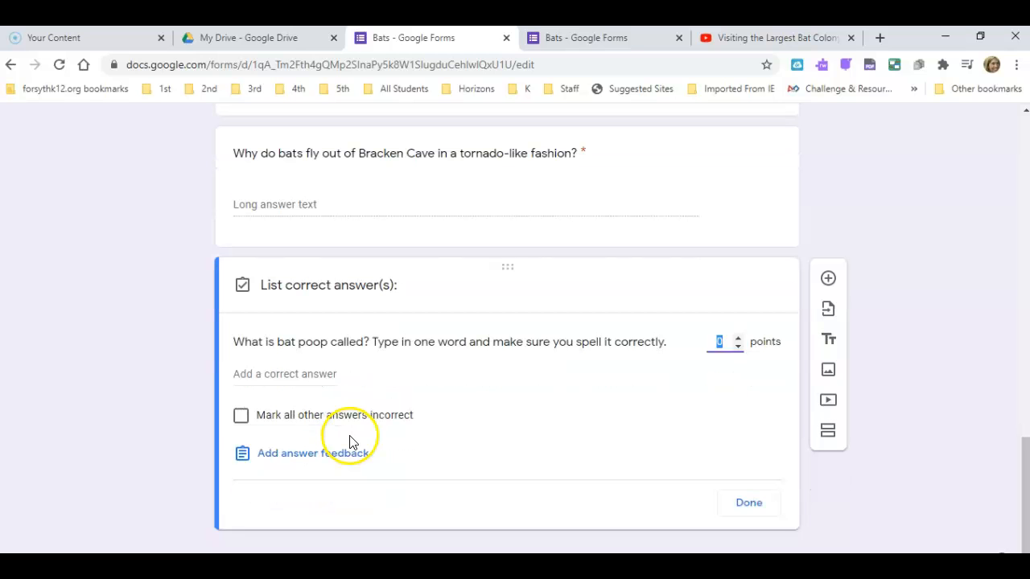
pyautogui.click(268, 375)
pyautogui.write('guano')
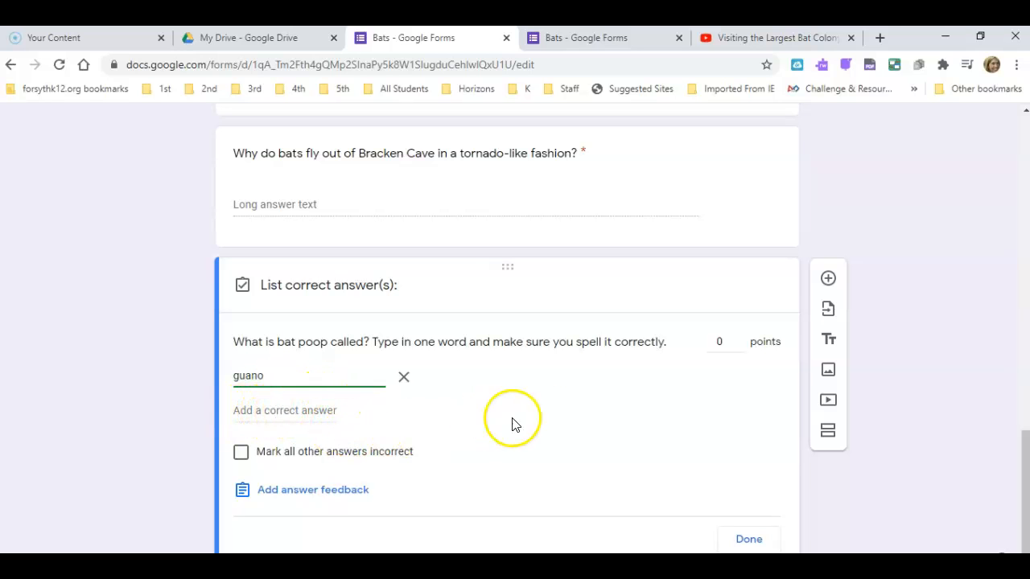
pyautogui.click(737, 338)
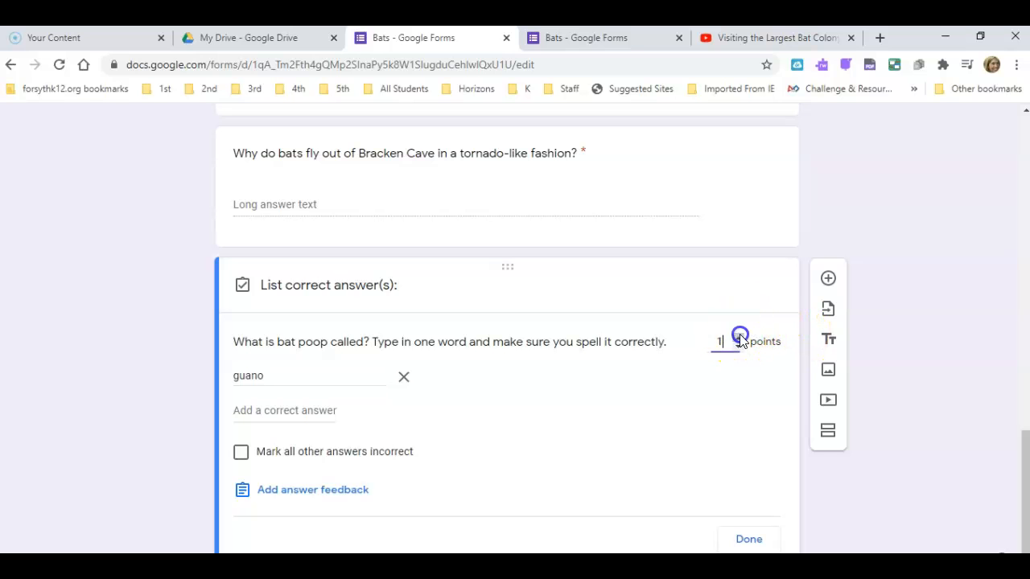
pyautogui.scroll(-1, 570, 448)
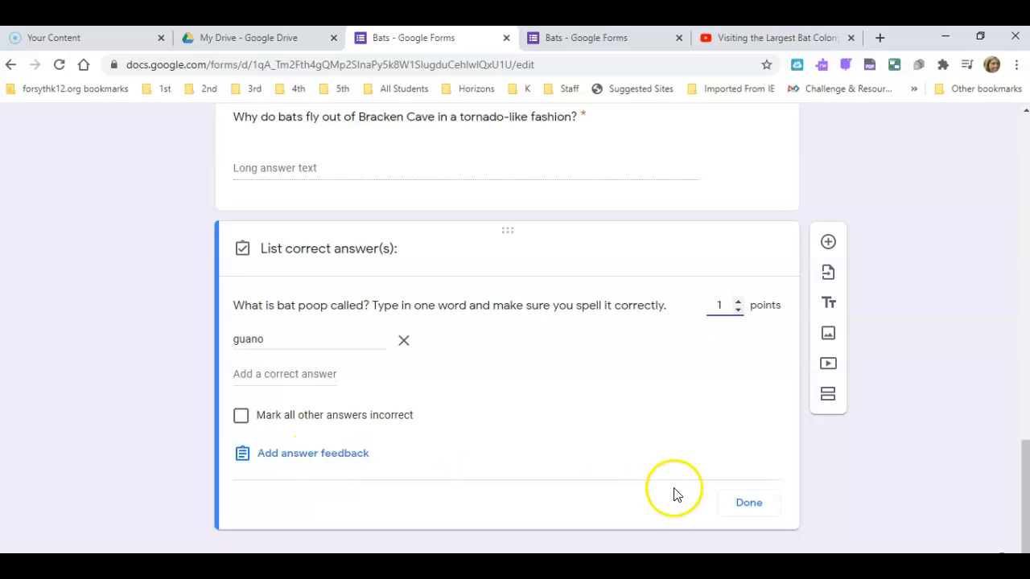
pyautogui.click(741, 505)
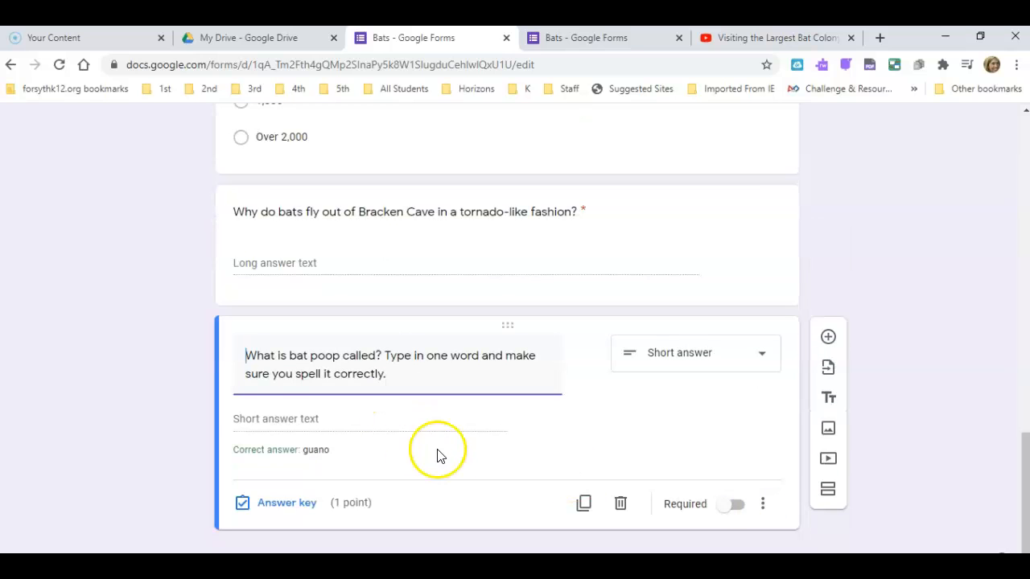
# - Append "Do not capitalize your answer." to the bat poop question and make the question required
pyautogui.click(413, 377)
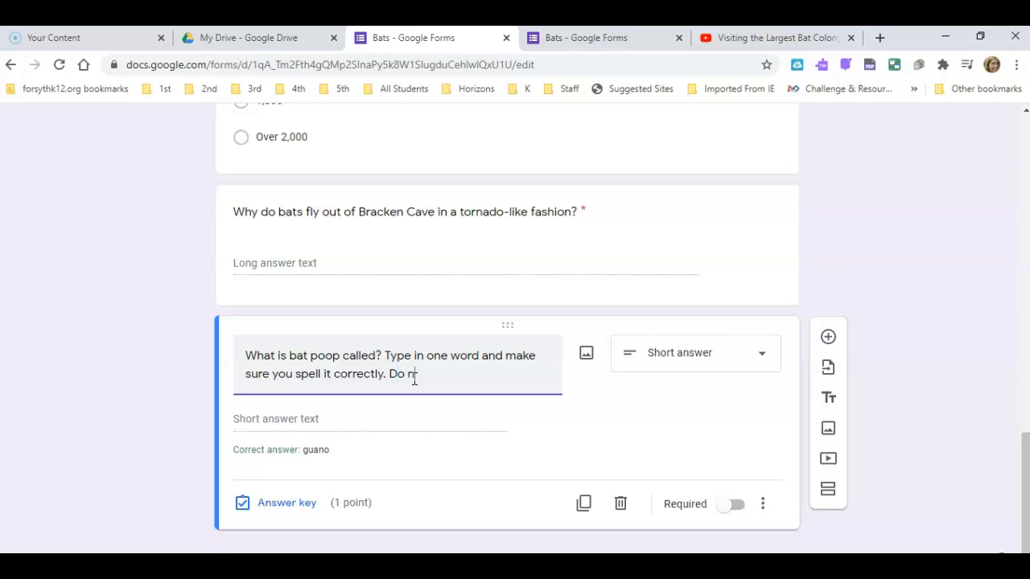
pyautogui.write('Do not capitalize your answer.')
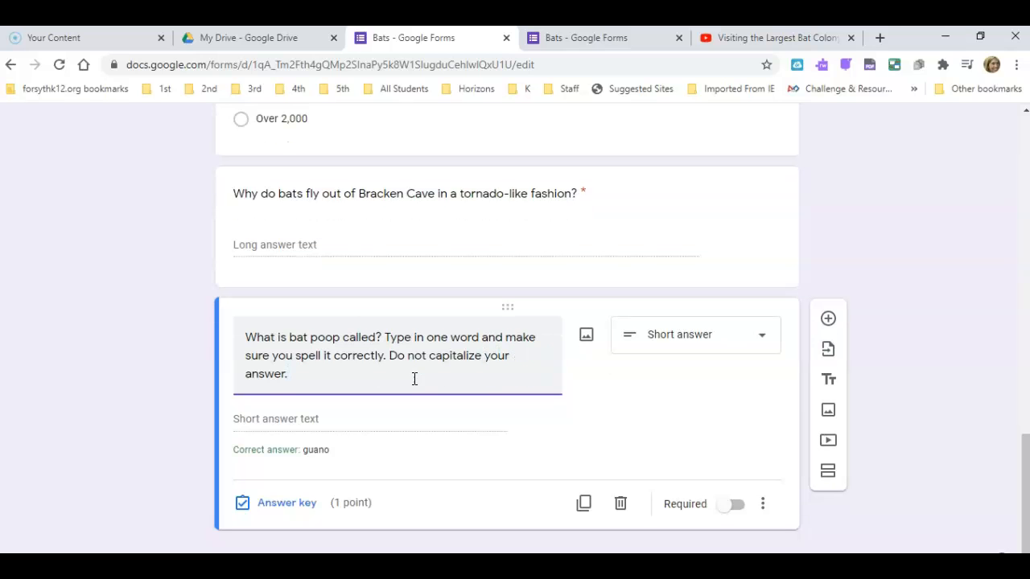
pyautogui.click(730, 505)
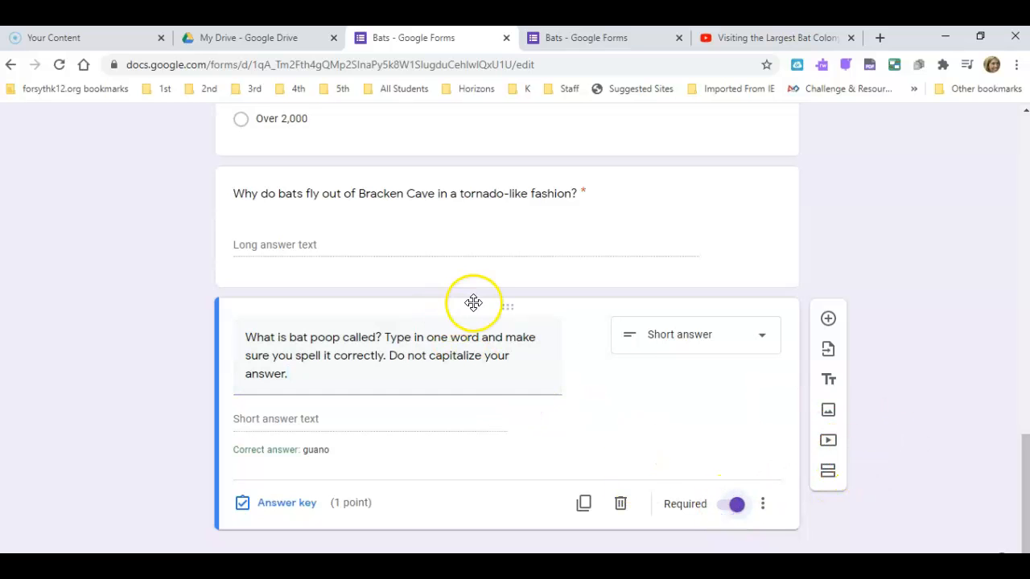
# - Insert an image into the bat poop question from a Google image search for "guano", choosing the picture of insects on brown guano
pyautogui.scroll(4, 476, 392)
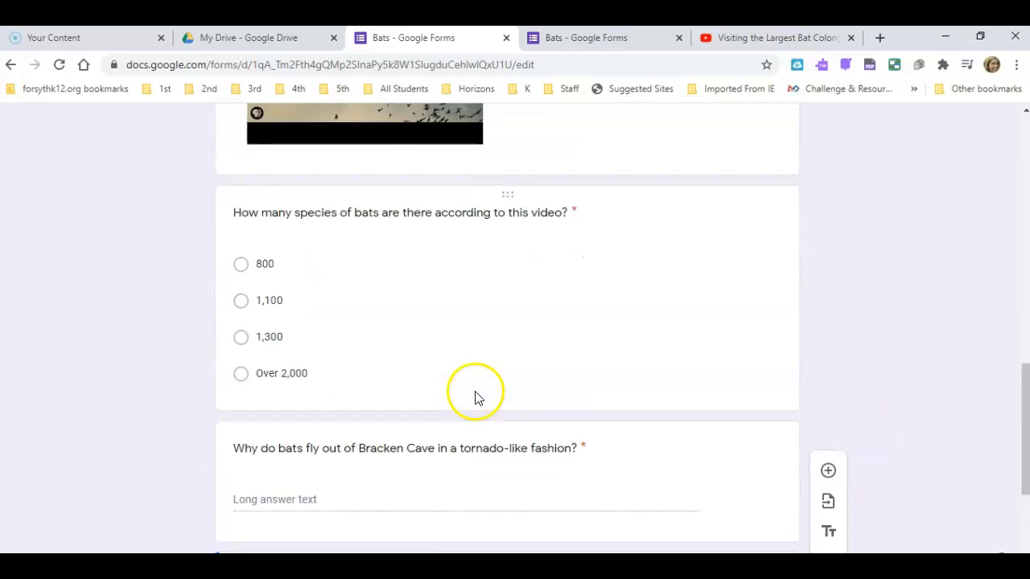
pyautogui.scroll(3, 474, 392)
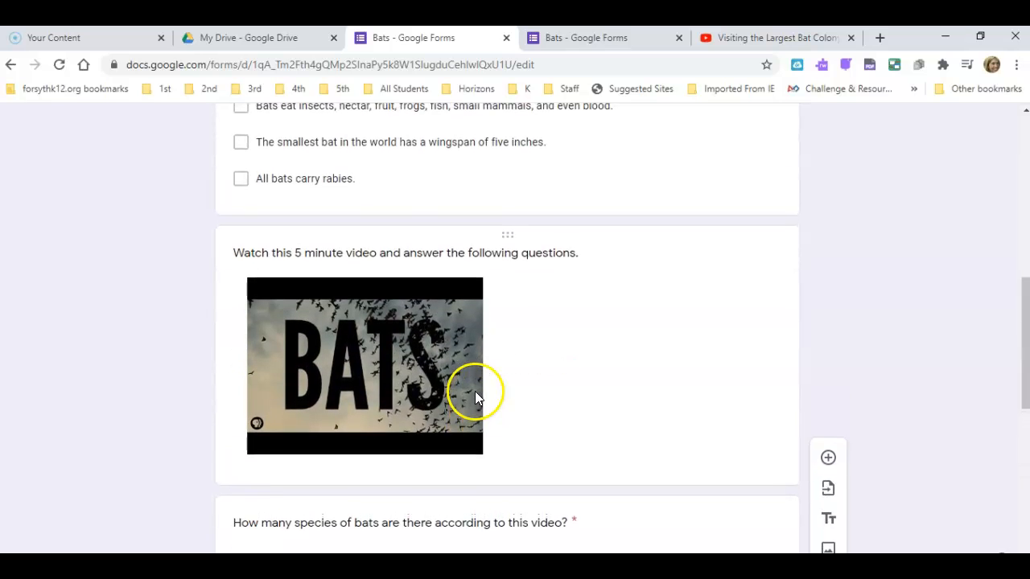
pyautogui.scroll(-5, 409, 395)
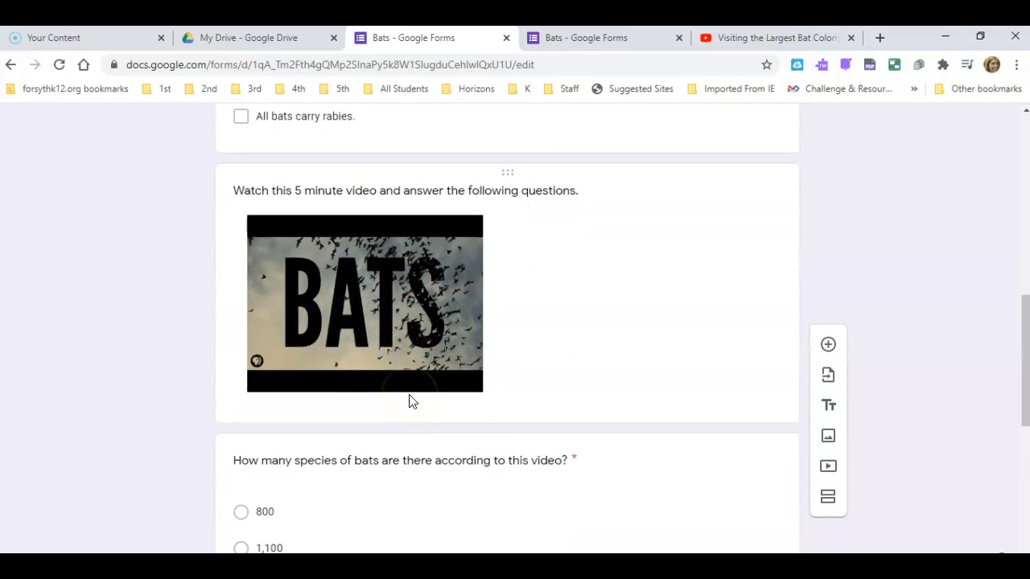
pyautogui.scroll(-2, 407, 396)
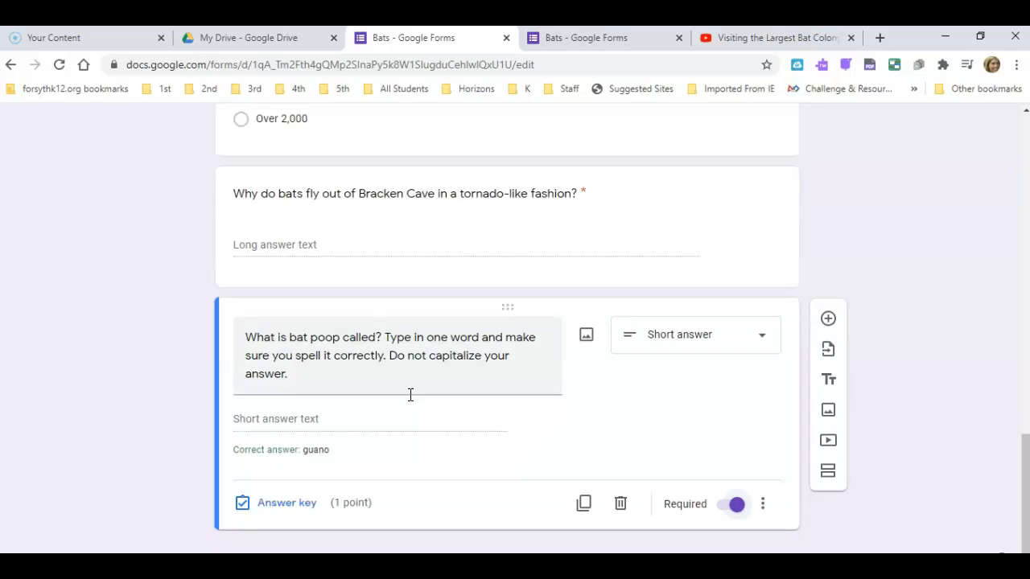
pyautogui.click(585, 338)
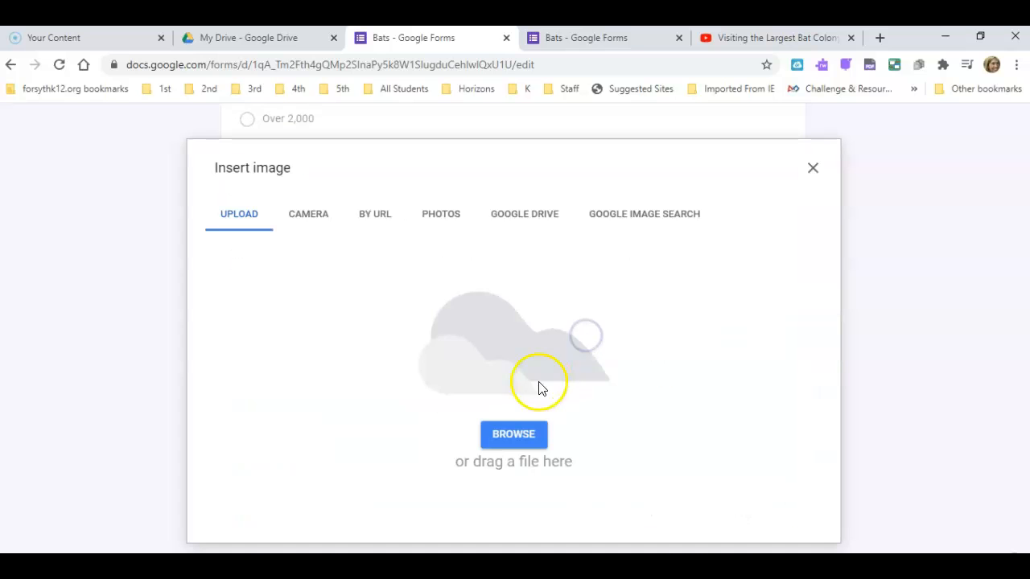
pyautogui.click(641, 218)
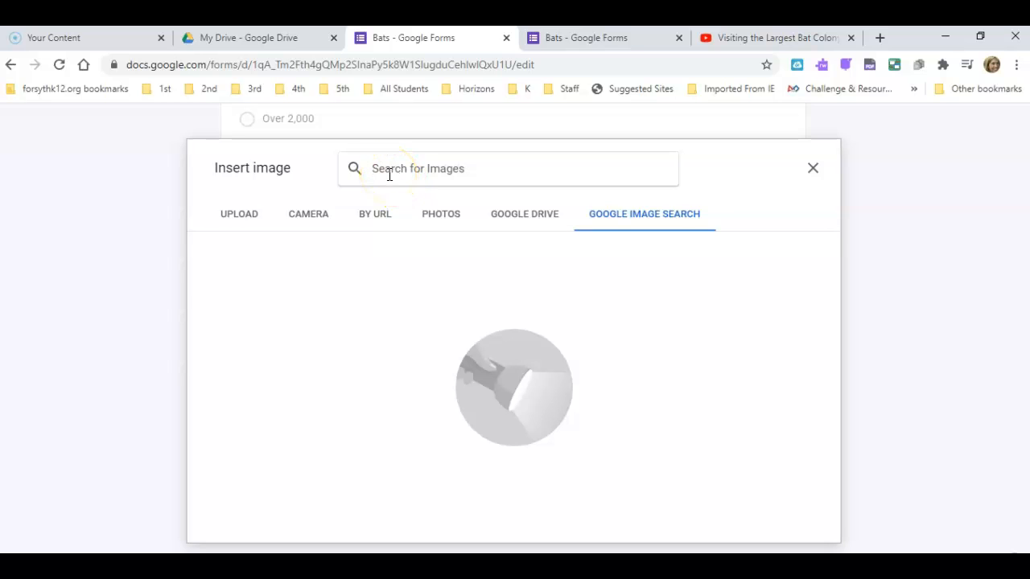
pyautogui.write('guano')
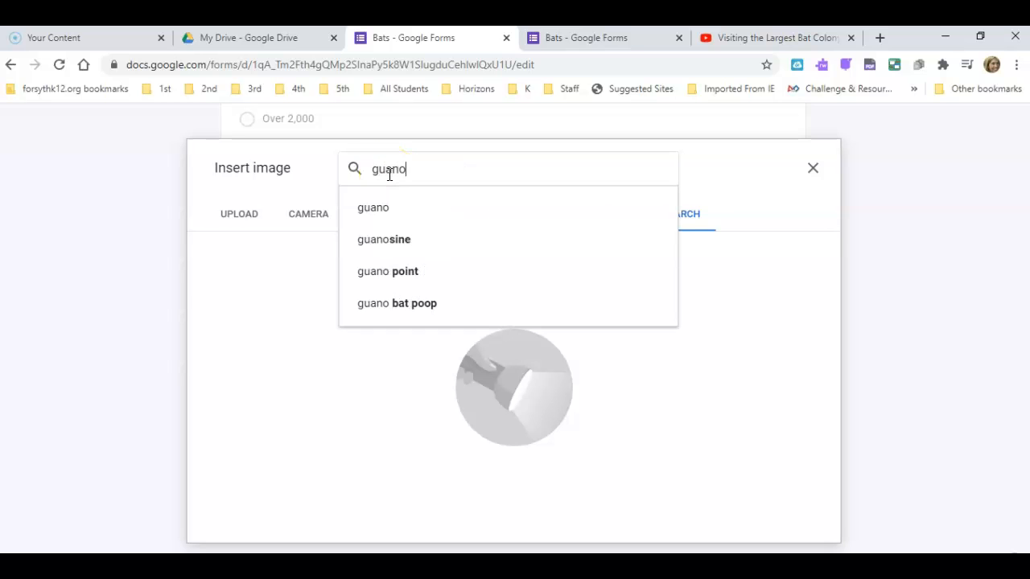
pyautogui.press('Return')
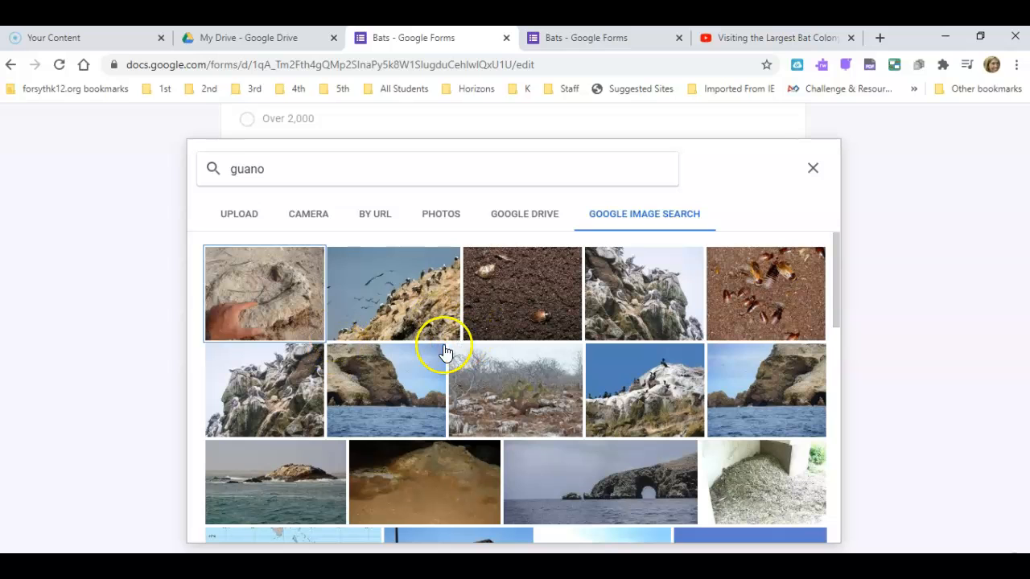
pyautogui.click(747, 298)
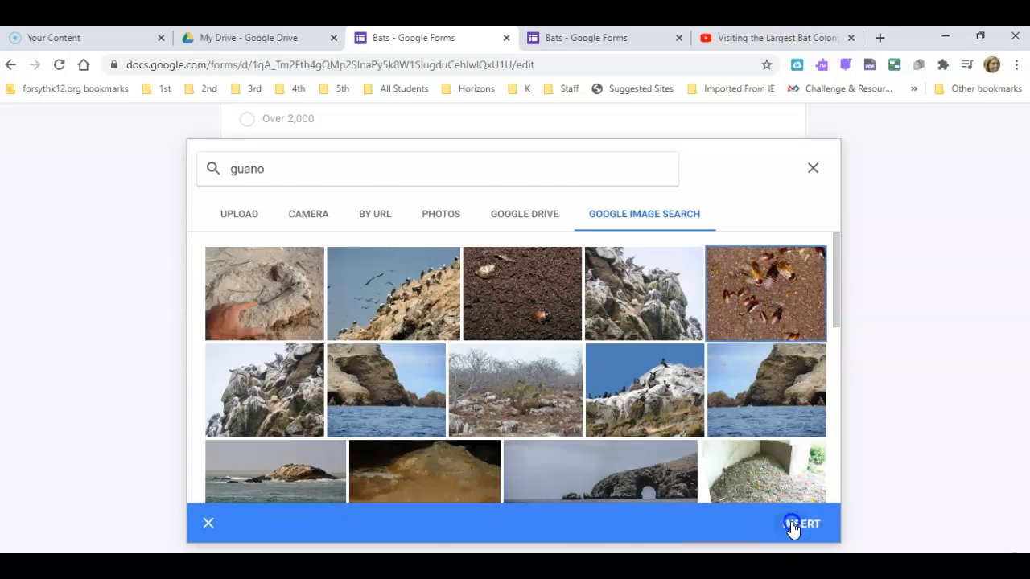
pyautogui.click(795, 523)
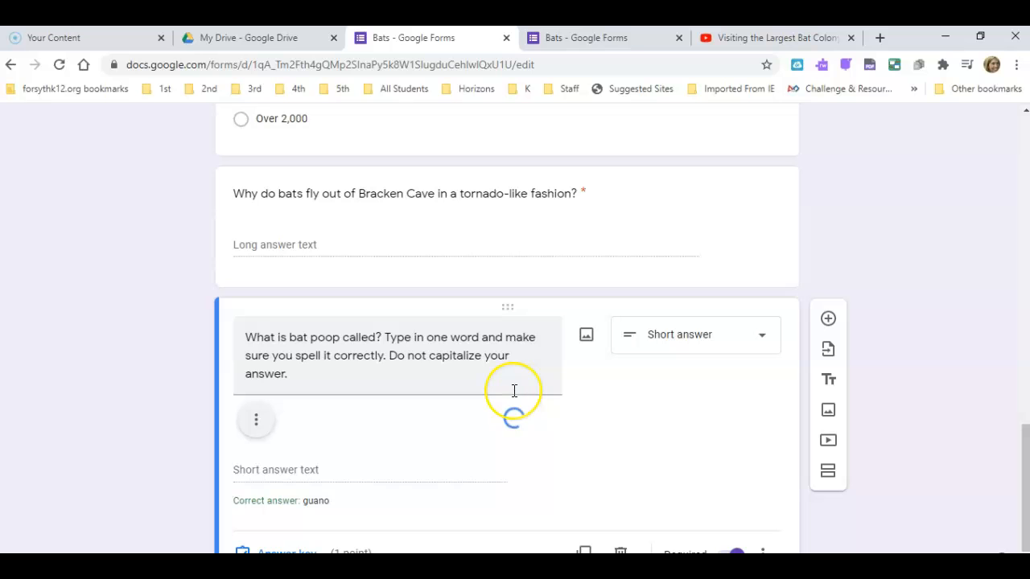
# - Shrink the image in the bat poop question proportionally to slightly under half its width
pyautogui.scroll(-5, 536, 462)
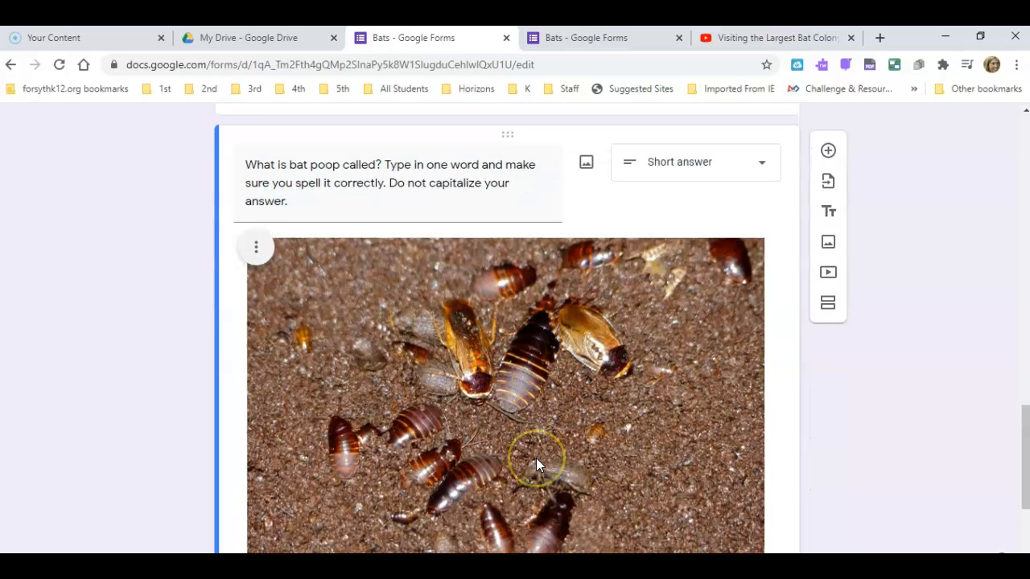
pyautogui.click(701, 484)
pyautogui.moveTo(762, 487); pyautogui.dragTo(454, 277)
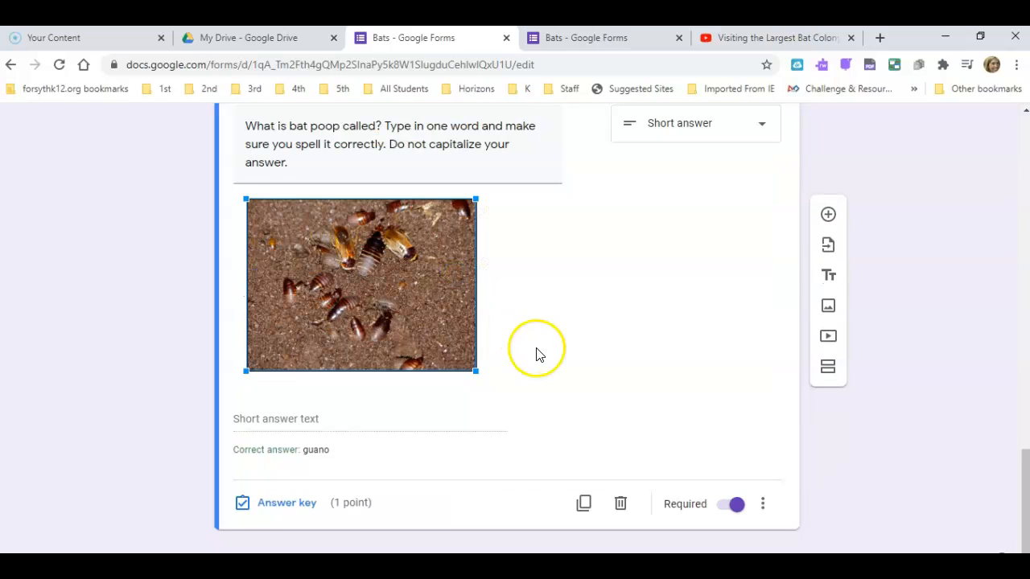
pyautogui.scroll(1, 550, 323)
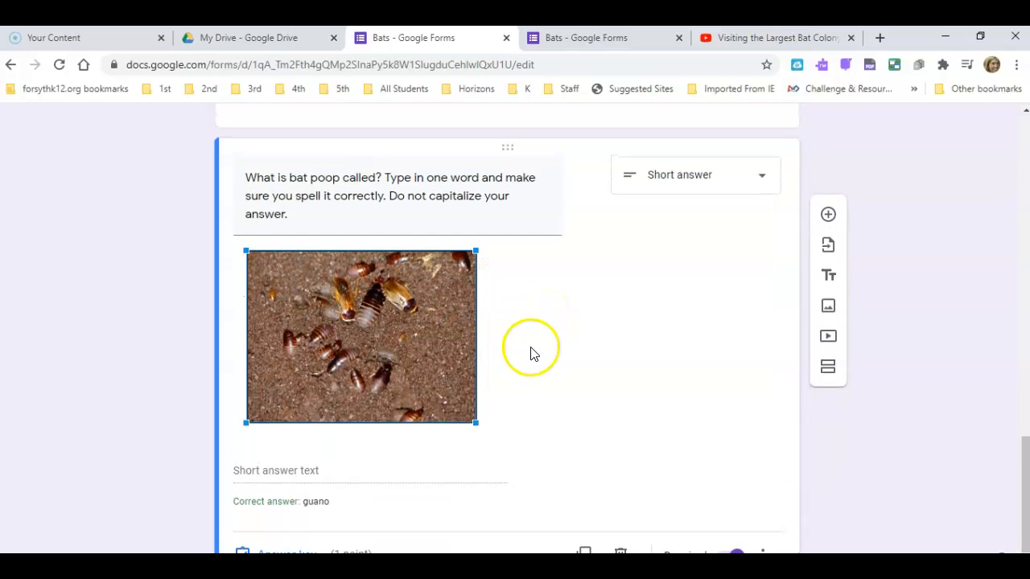
pyautogui.click(530, 351)
pyautogui.scroll(-1, 530, 354)
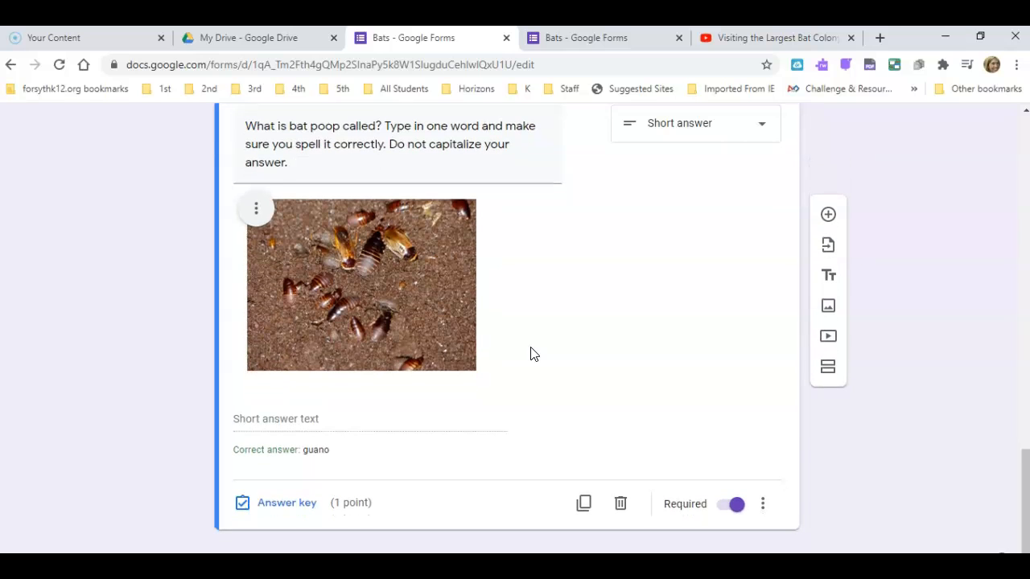
# - Add a blank multiple-choice question below the bat poop question and make it required
pyautogui.click(828, 215)
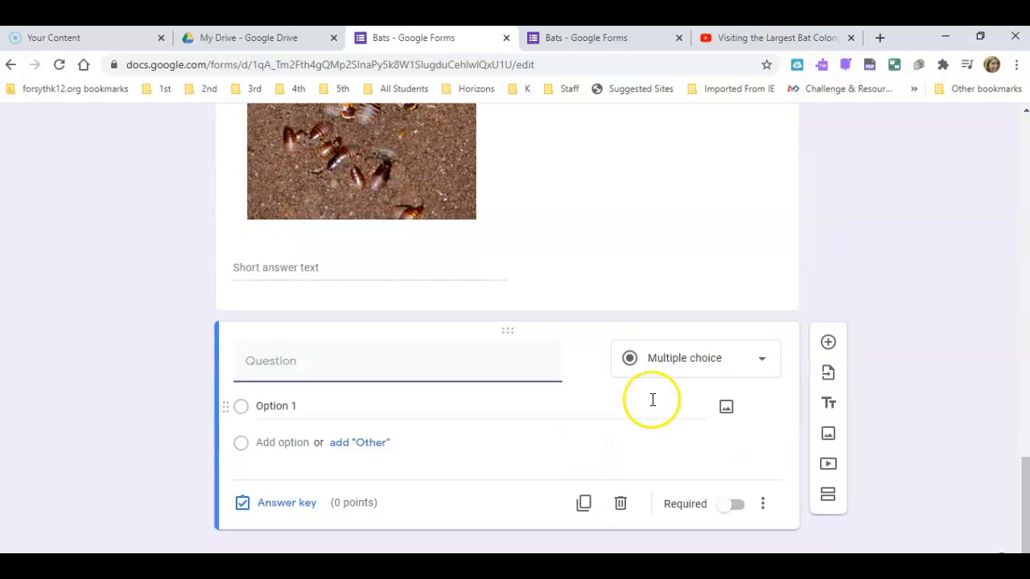
pyautogui.click(697, 356)
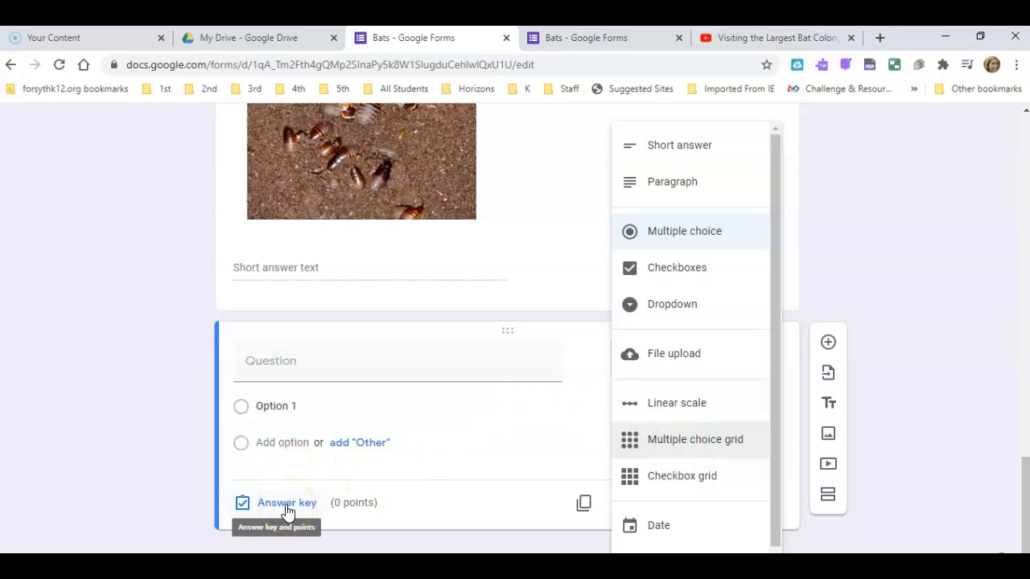
pyautogui.click(473, 448)
pyautogui.click(728, 511)
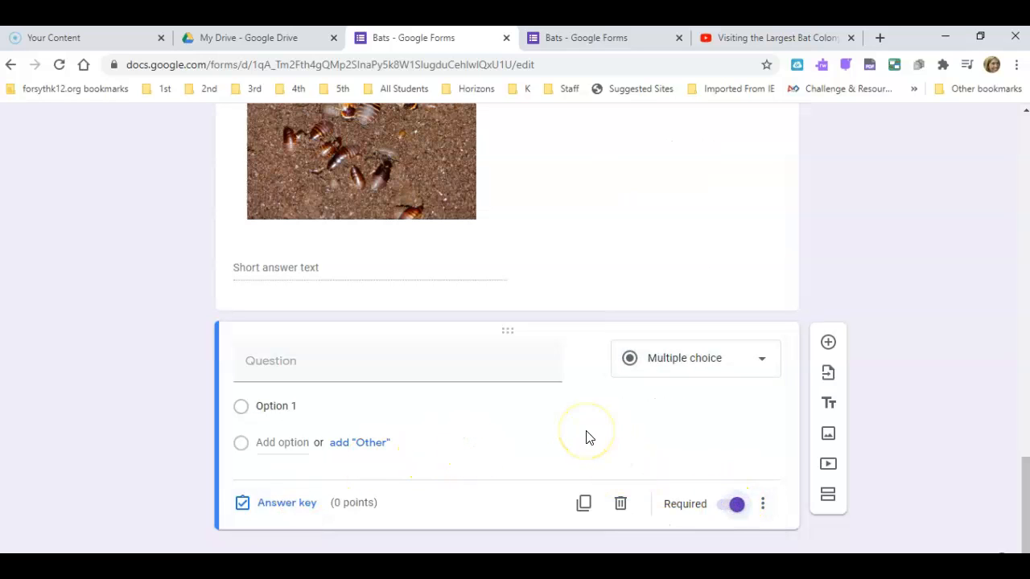